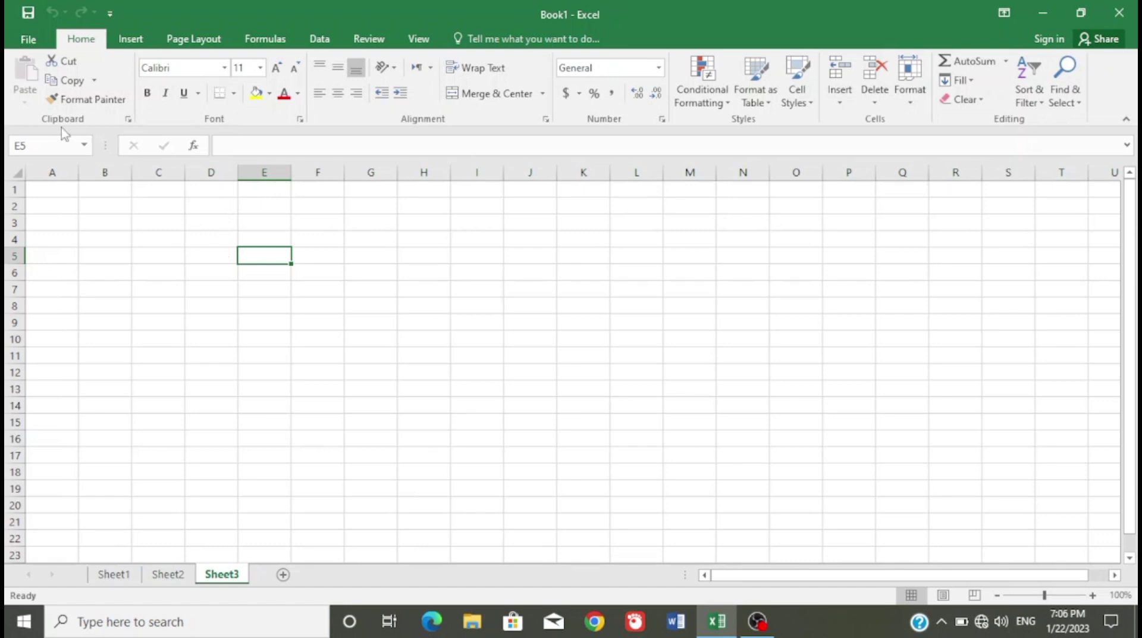
left_click(145, 372)
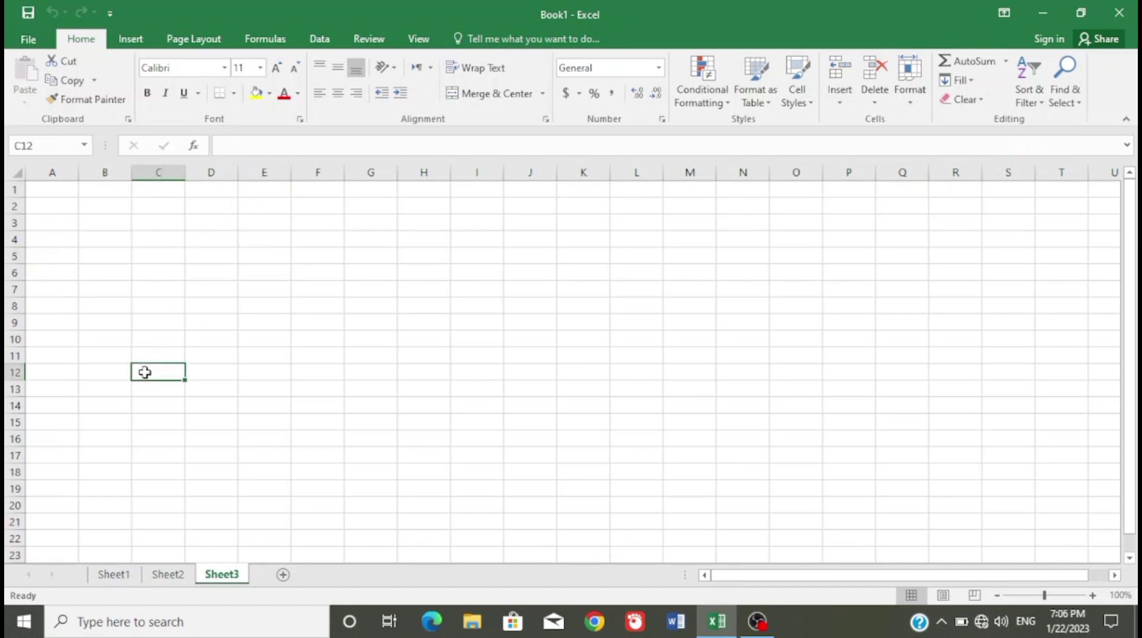
left_click(75, 238)
left_click(275, 236)
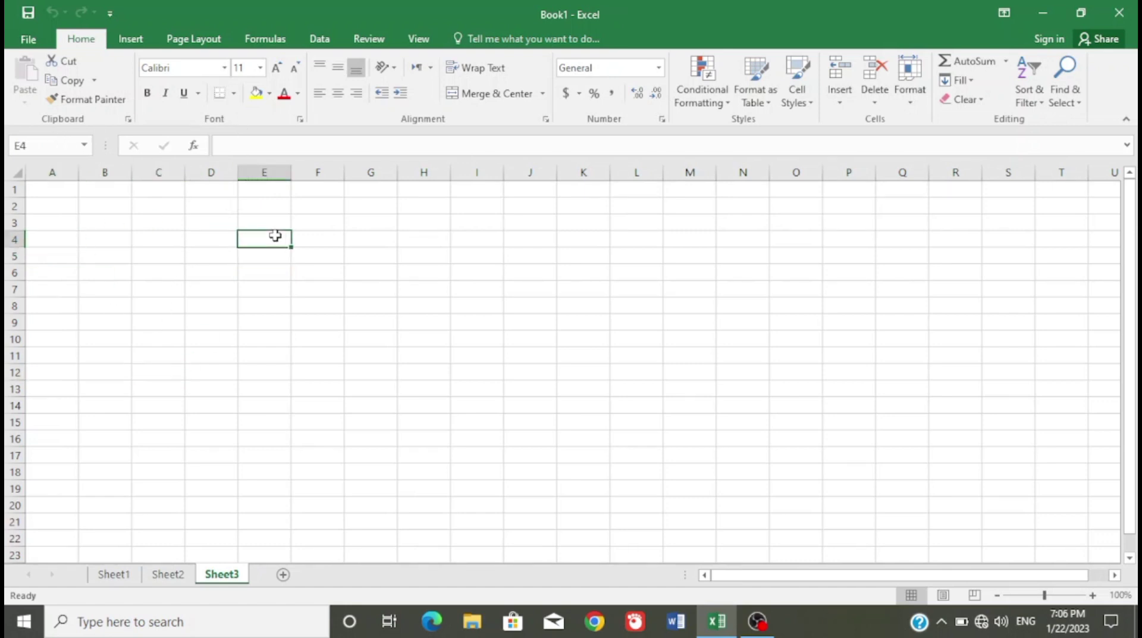
left_click(243, 147)
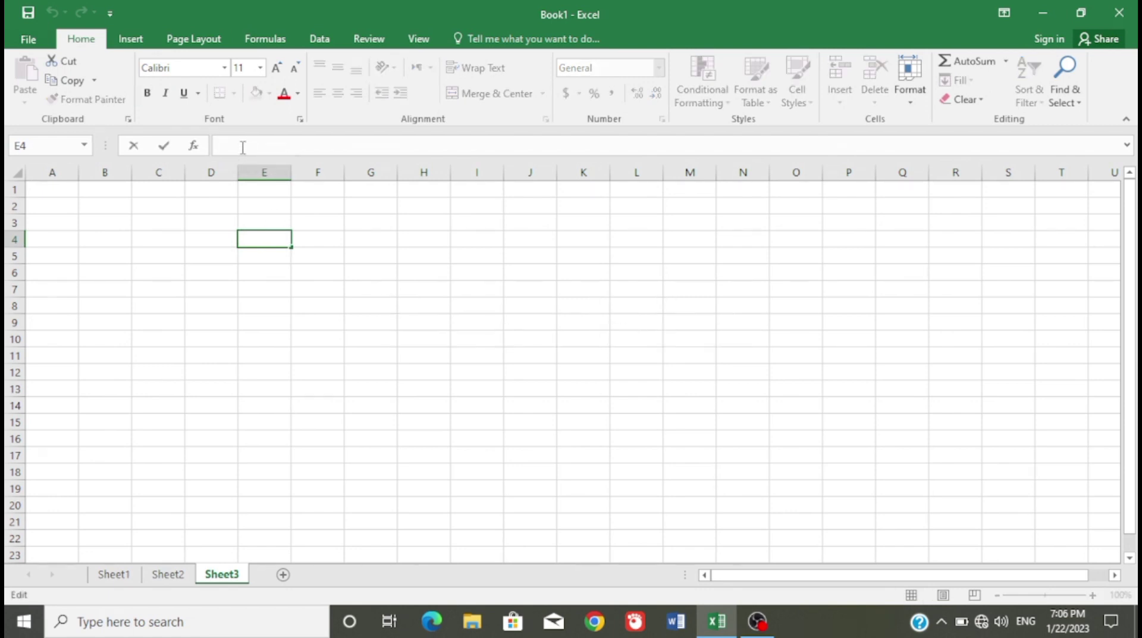
type("=")
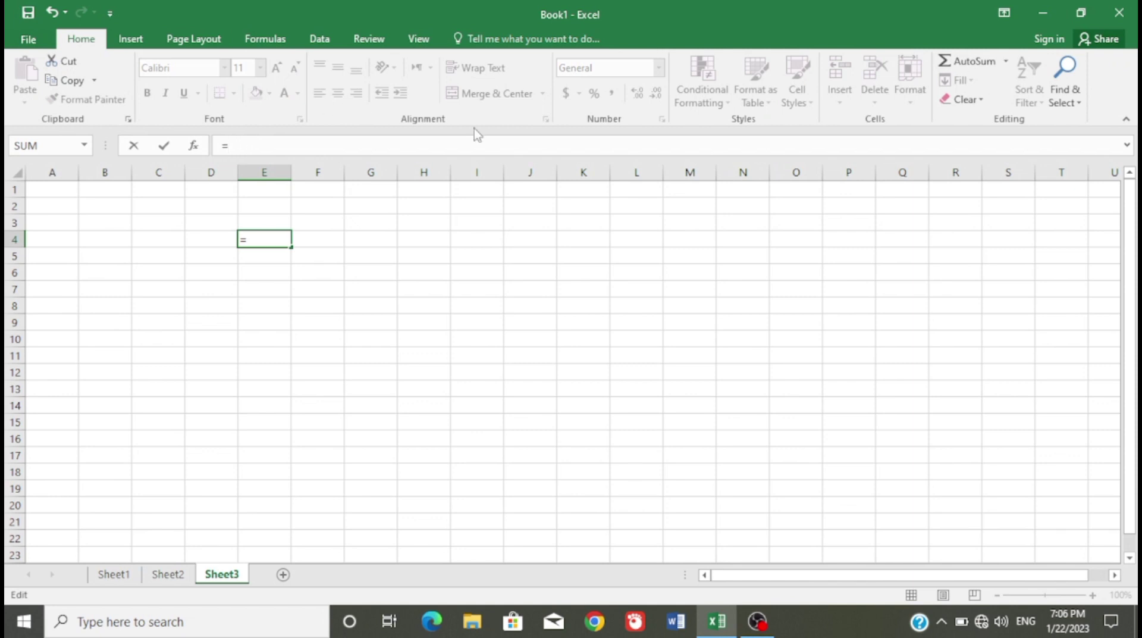
key("BackSpace")
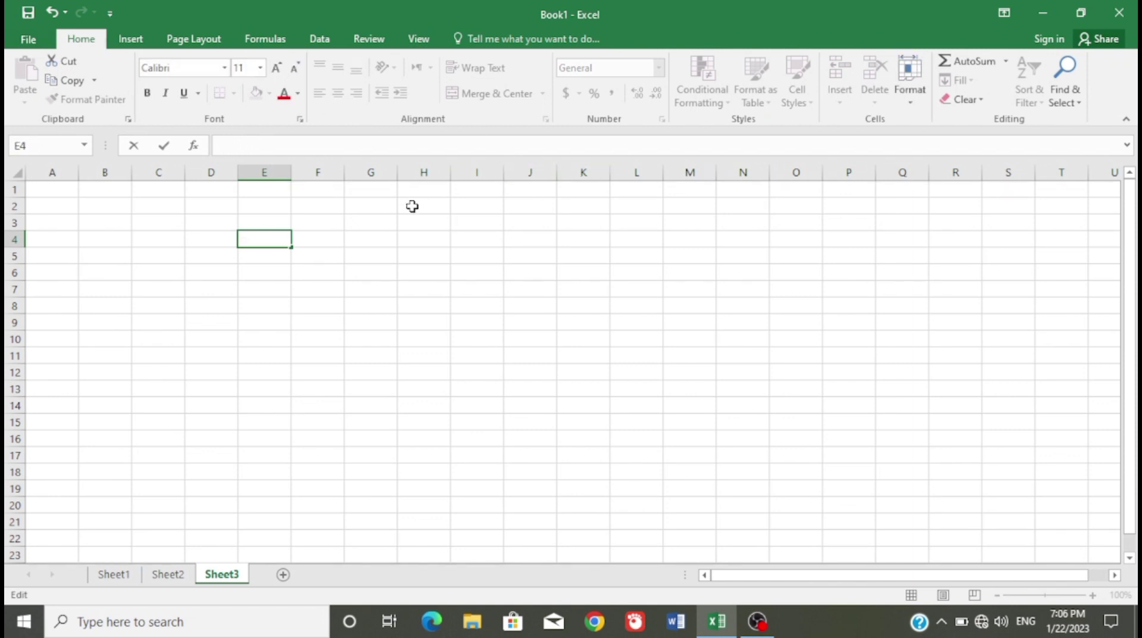
left_click(404, 300)
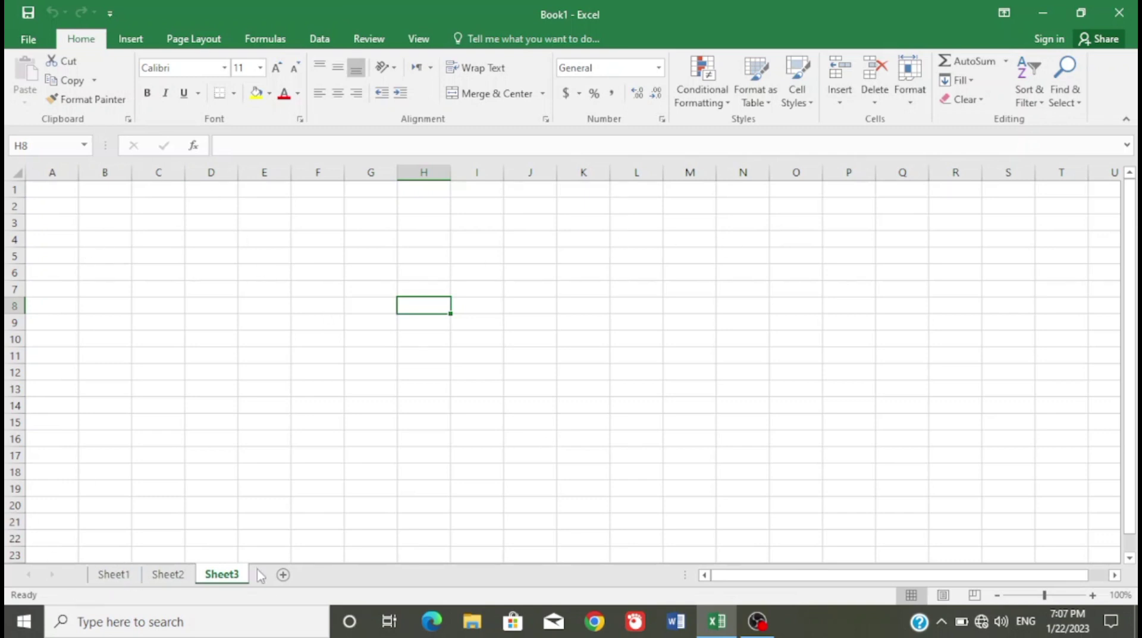
Select cell A1 and examine the commands available for inserting, page layout, formulas, data, review and view
left_click(53, 194)
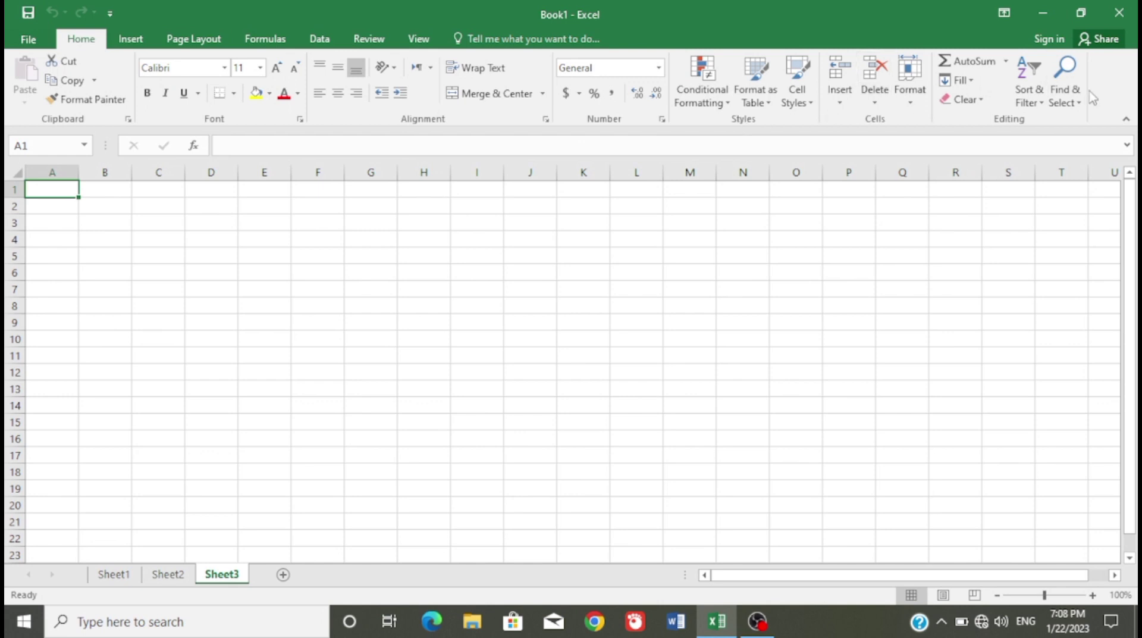
left_click(130, 37)
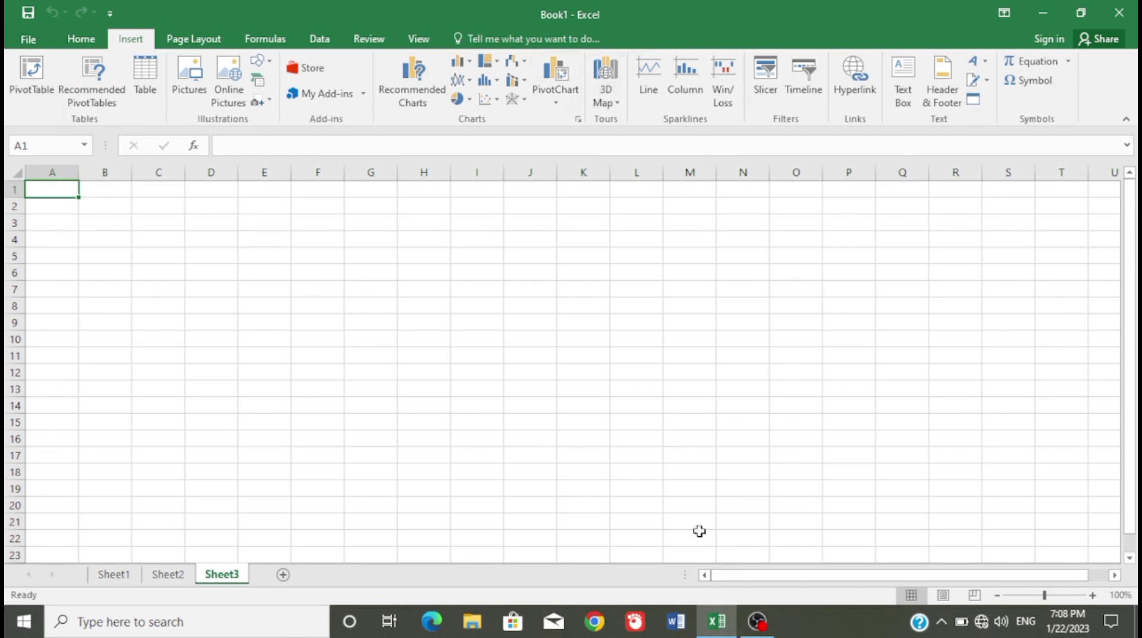
left_click(221, 36)
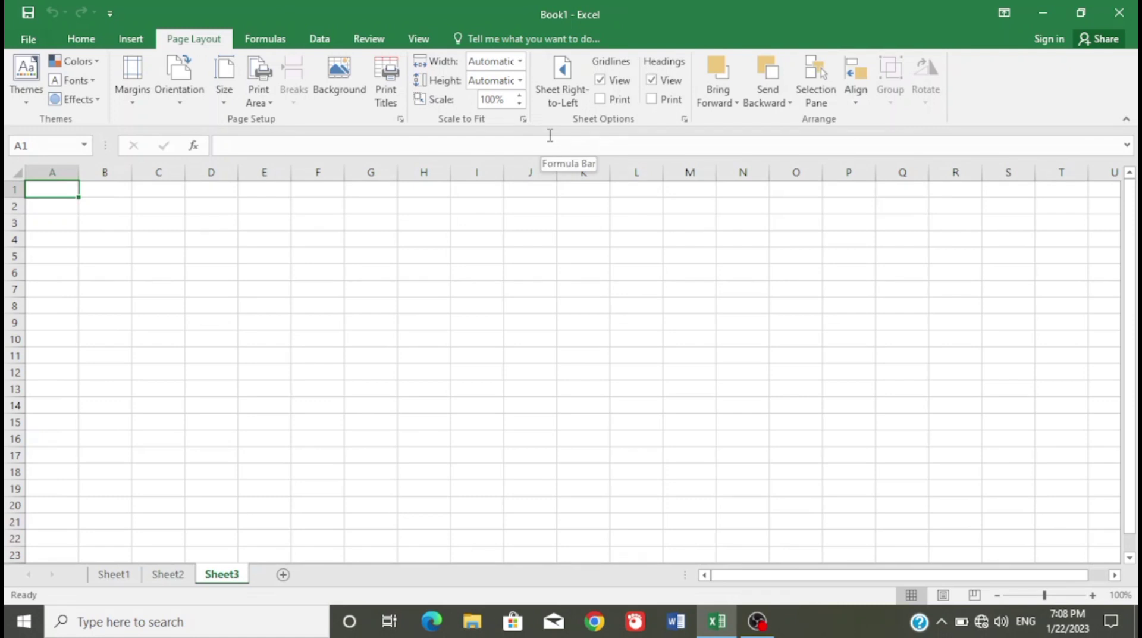
left_click(267, 37)
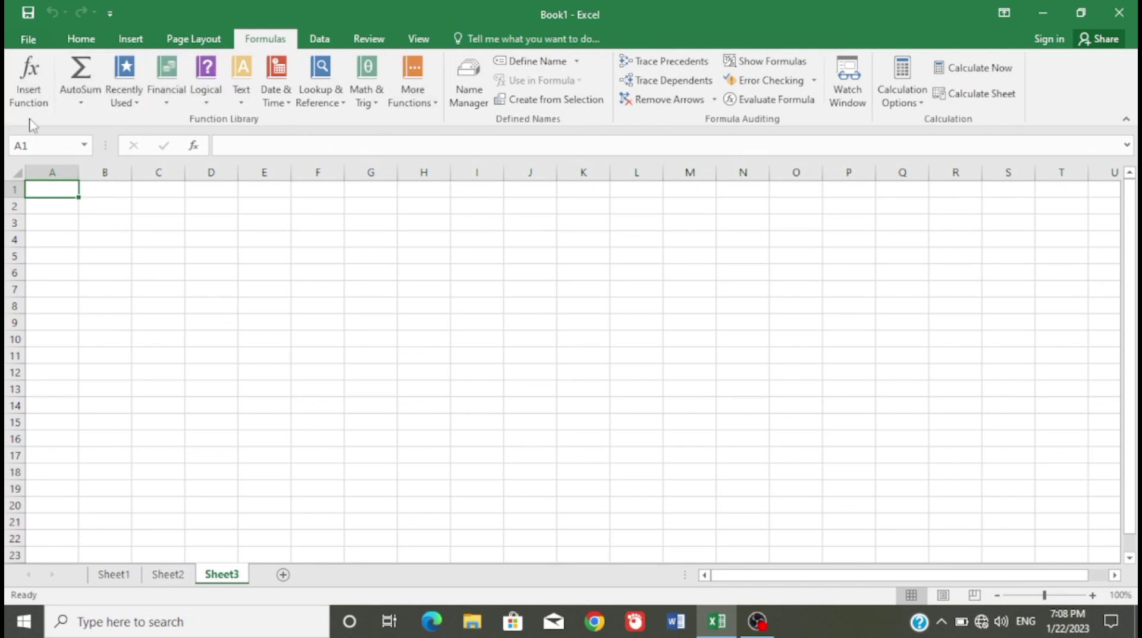
left_click(323, 39)
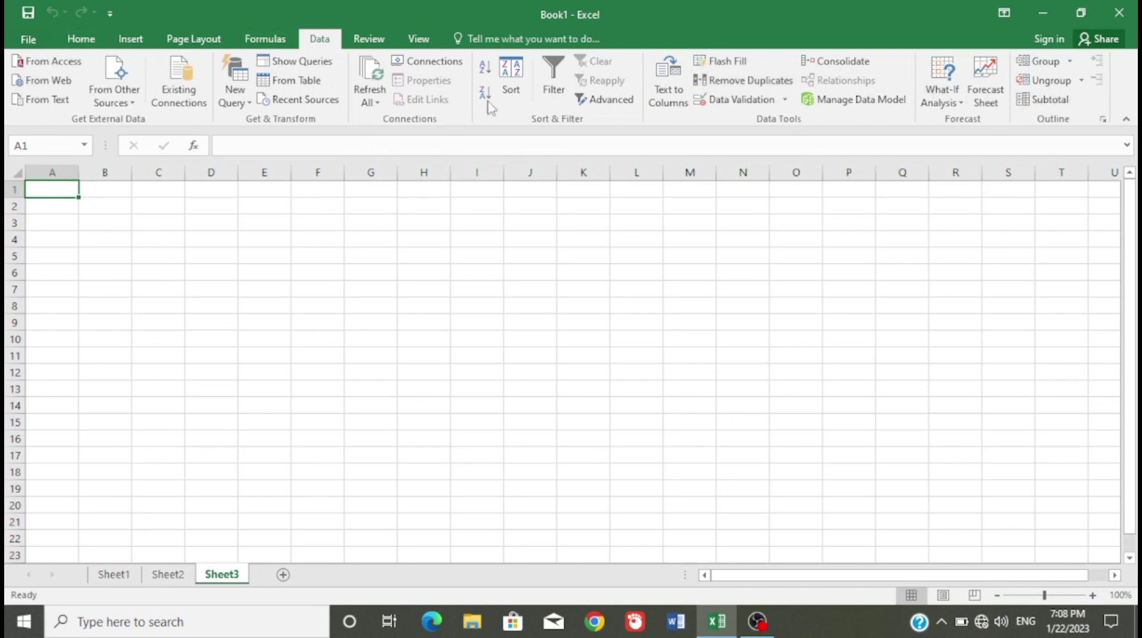
left_click(370, 39)
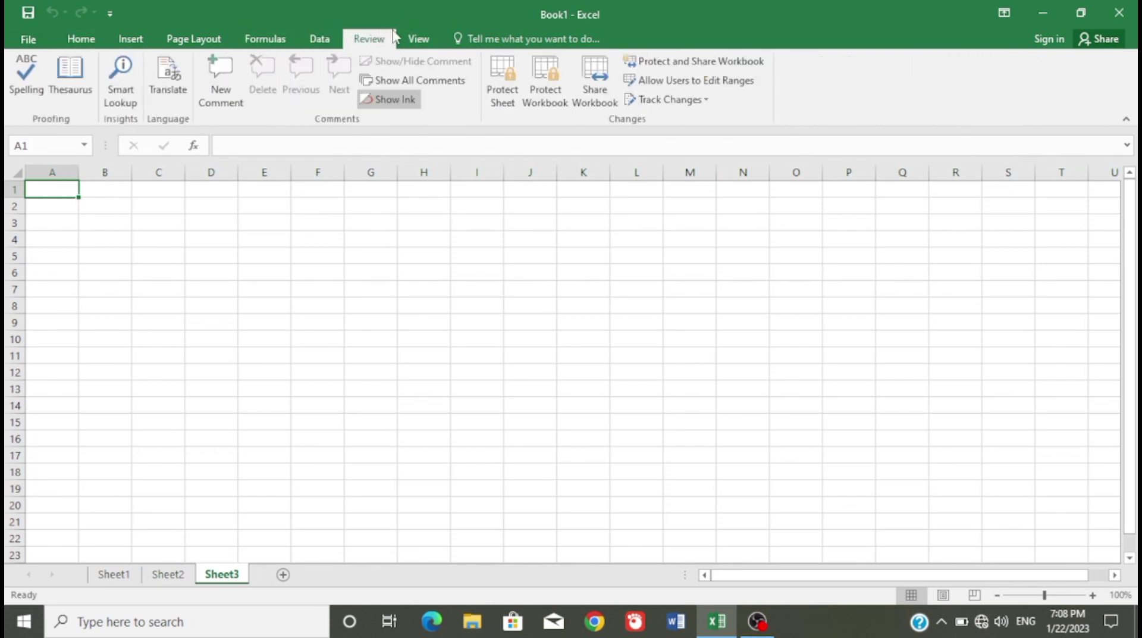
left_click(419, 39)
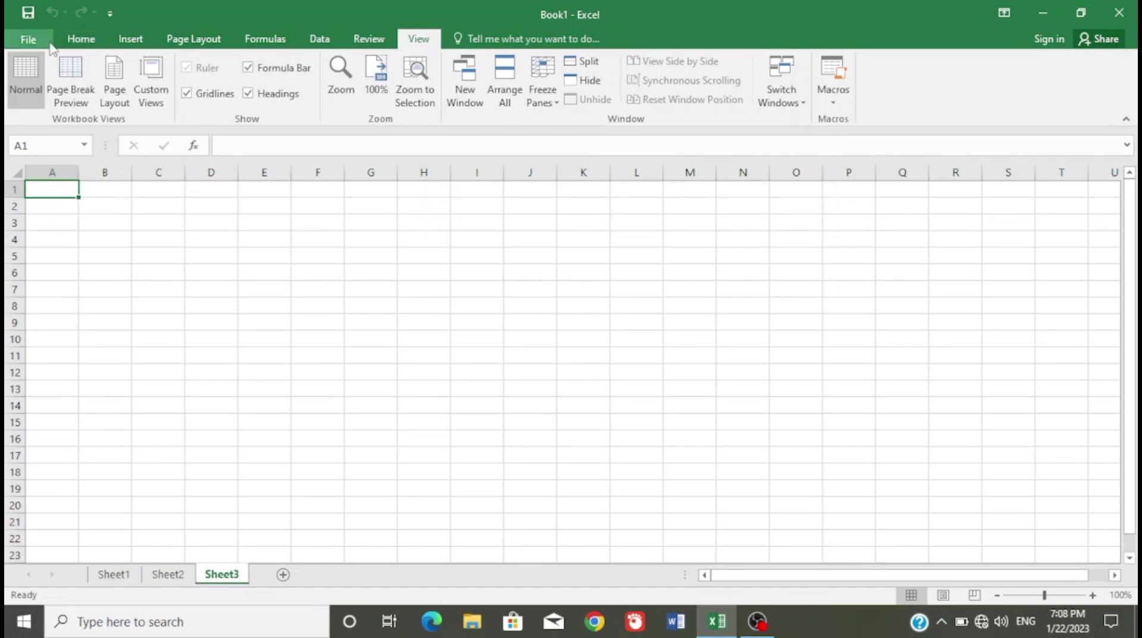
left_click(71, 40)
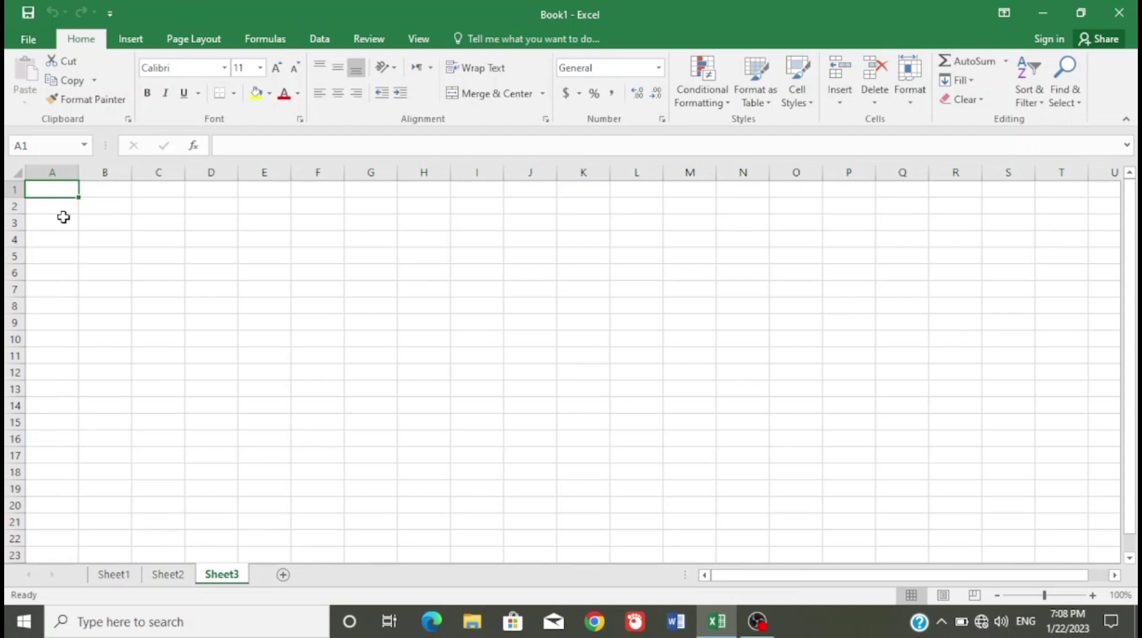
Enter the numbers 1, 2 and 3 in cells A1 to A3
type("1")
key("Return")
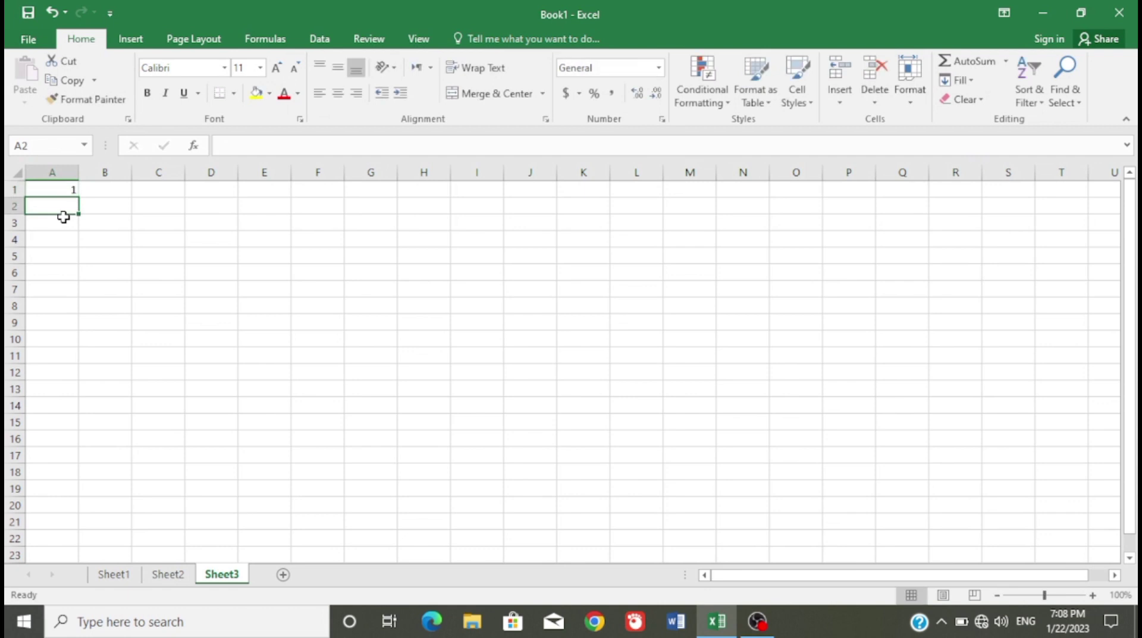
type("2")
key("Return")
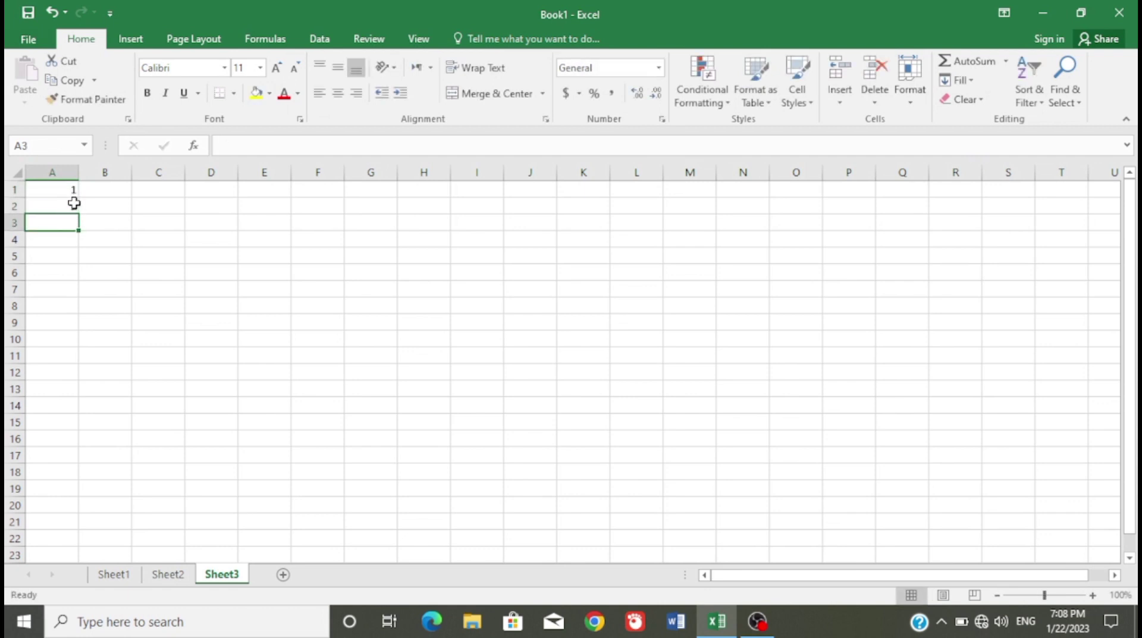
type("3")
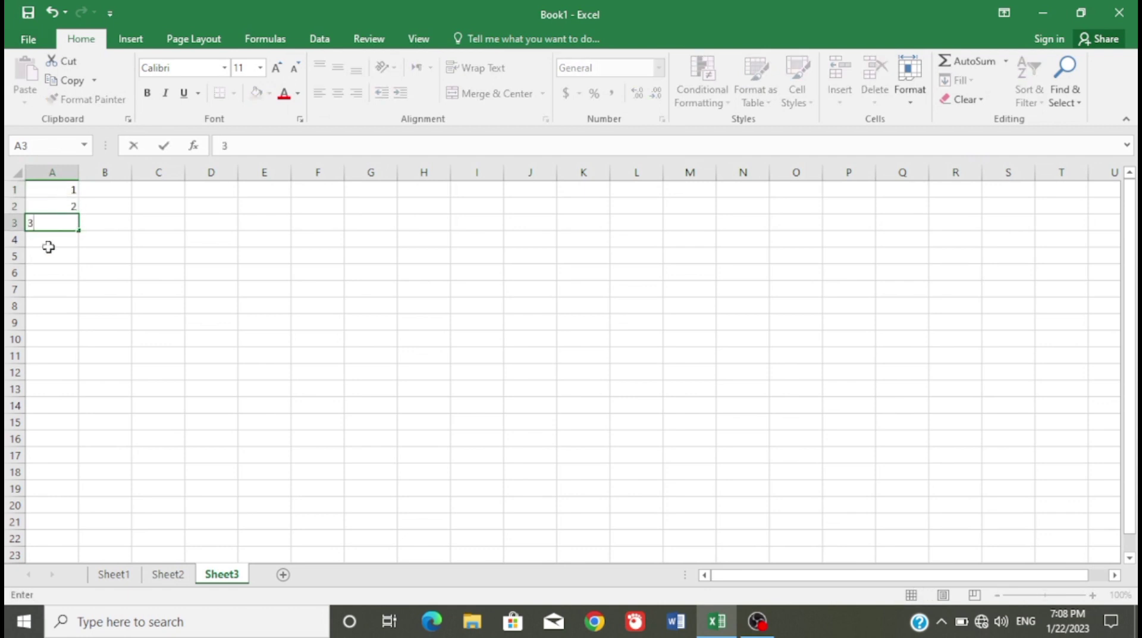
key("Return")
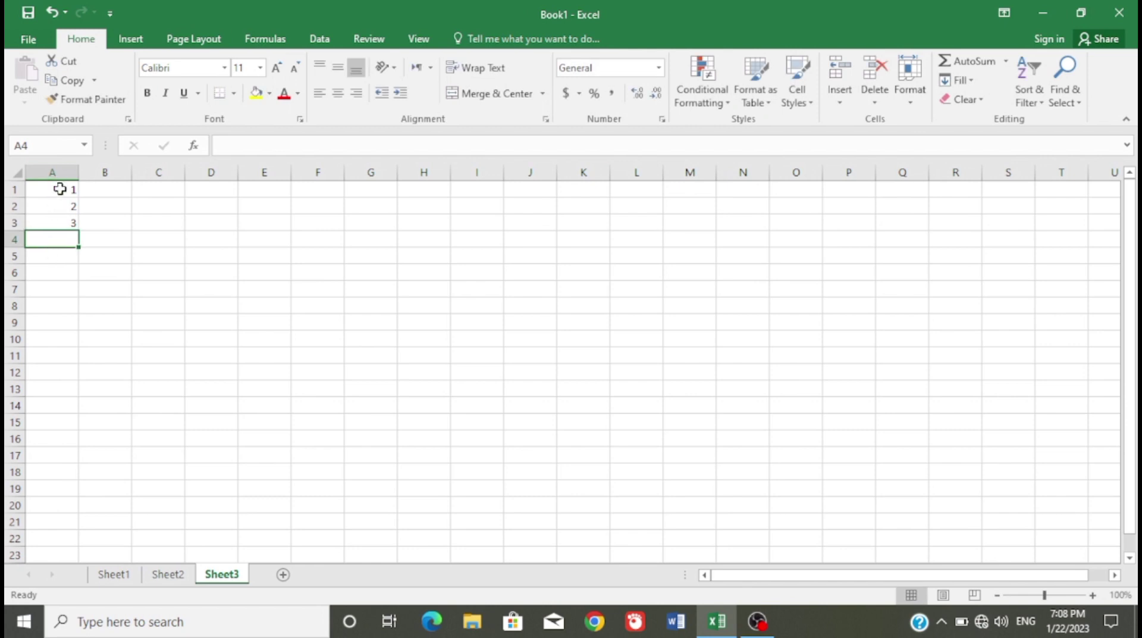
Extend the number series in A1:A3 down column A to row 40 with AutoFill
left_click(60, 189)
left_click_drag(60, 191, 65, 222)
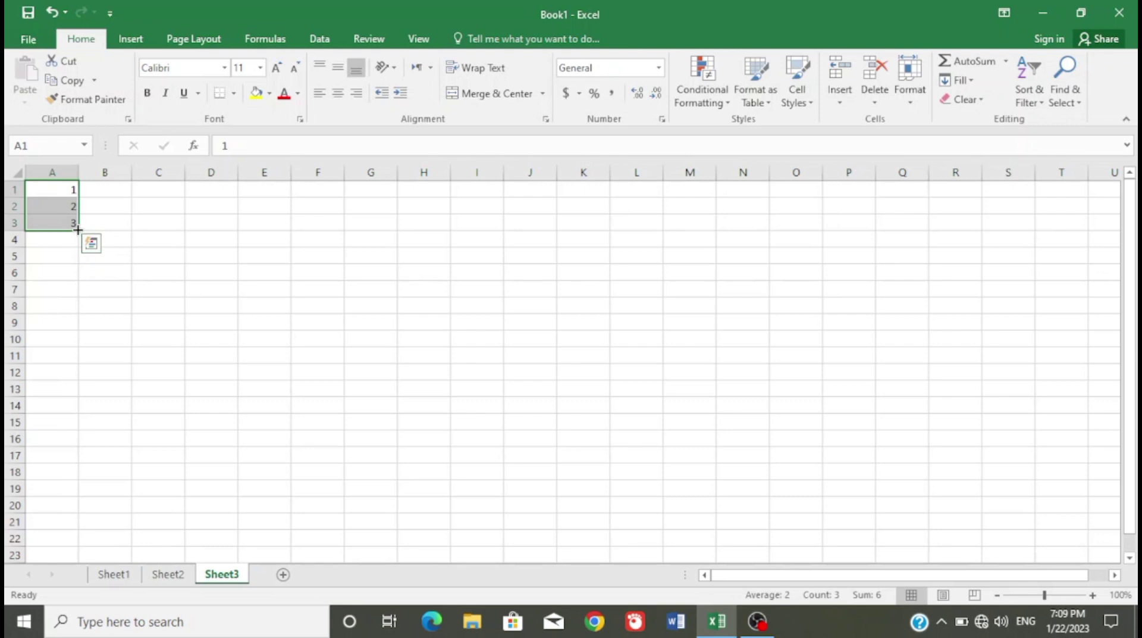
left_click_drag(78, 229, 71, 540)
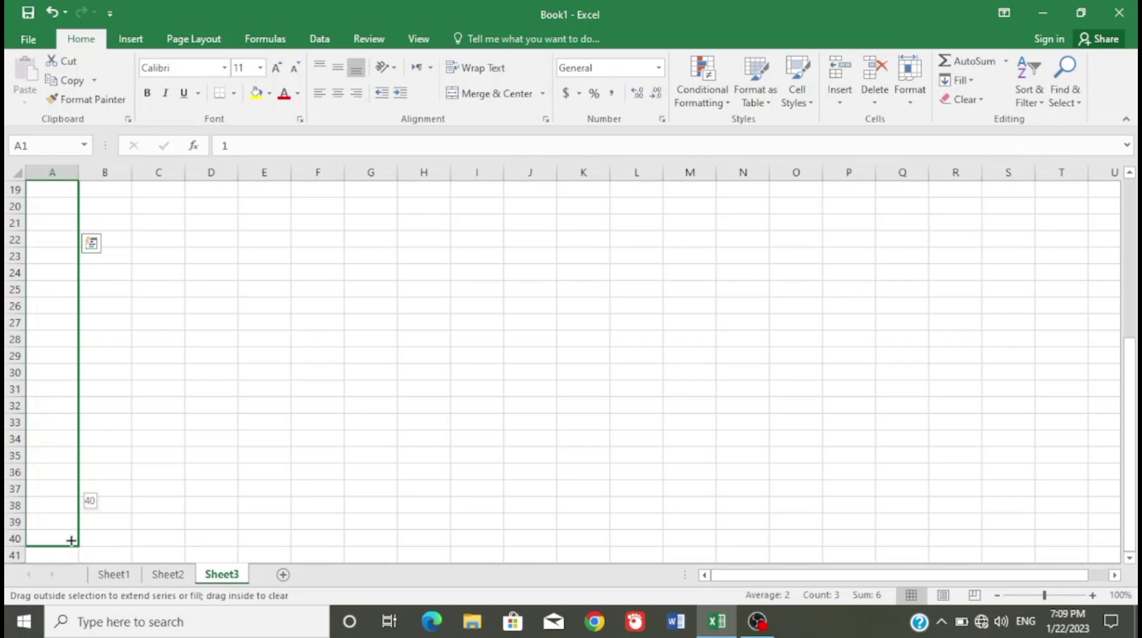
left_click_drag(71, 539, 71, 539)
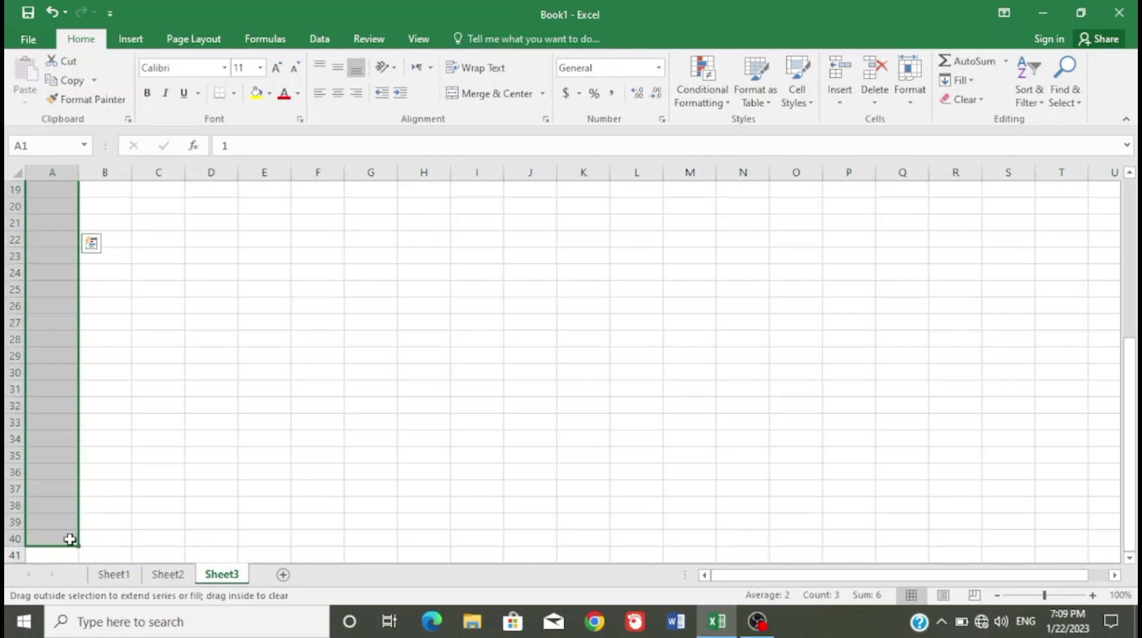
left_click_drag(1130, 351, 1130, 238)
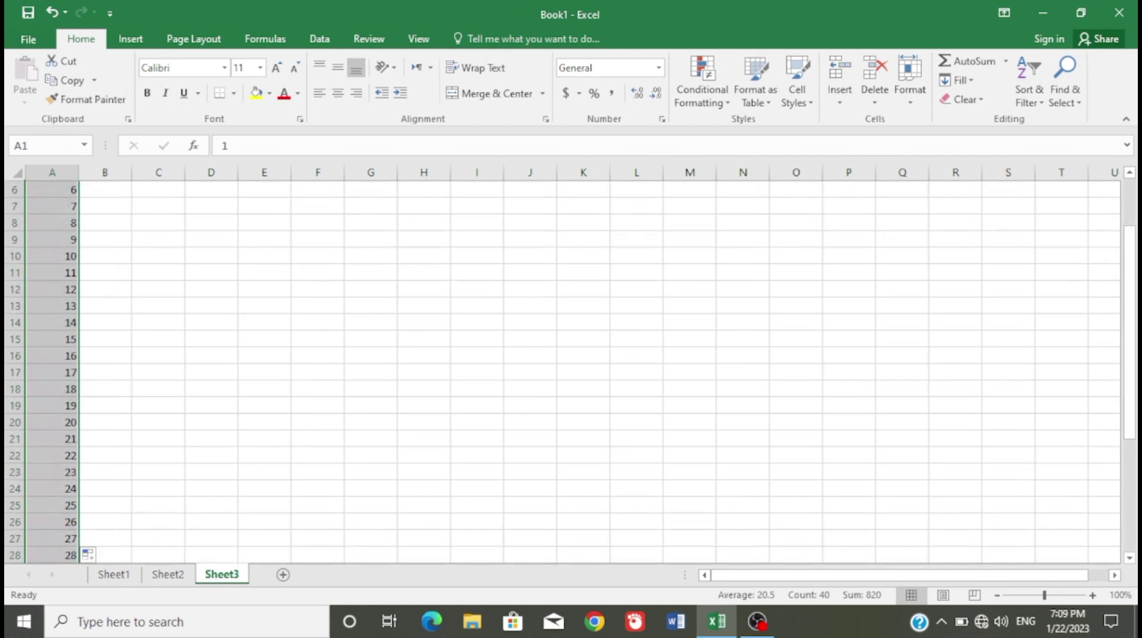
left_click(1133, 209)
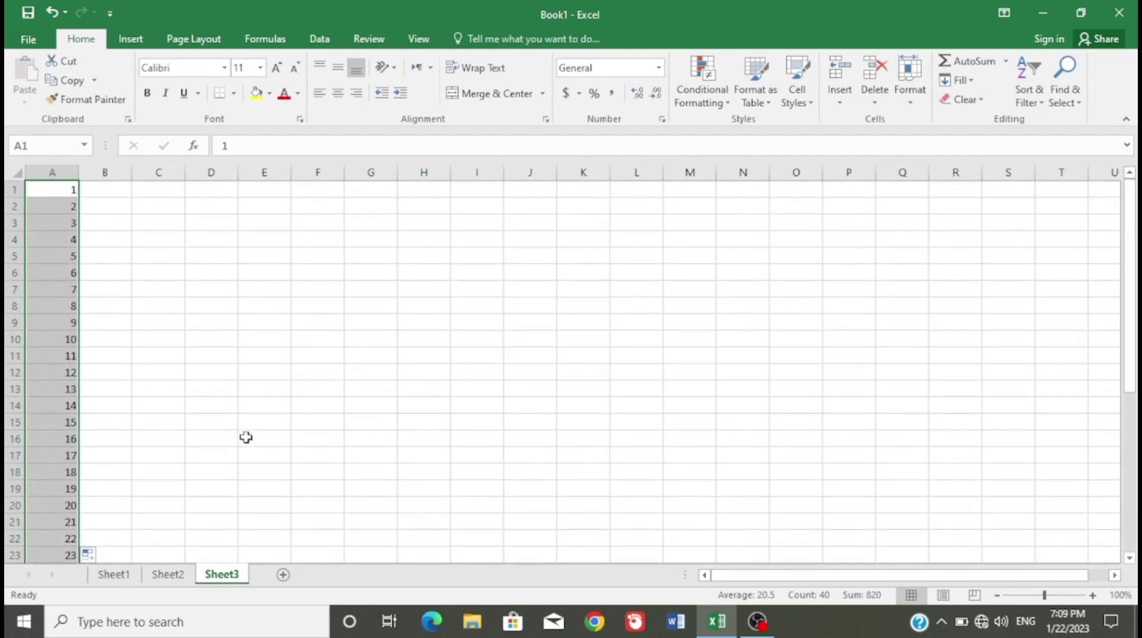
Enter the even numbers 2, 4 and 6 in cells B1 to B3
left_click(123, 186)
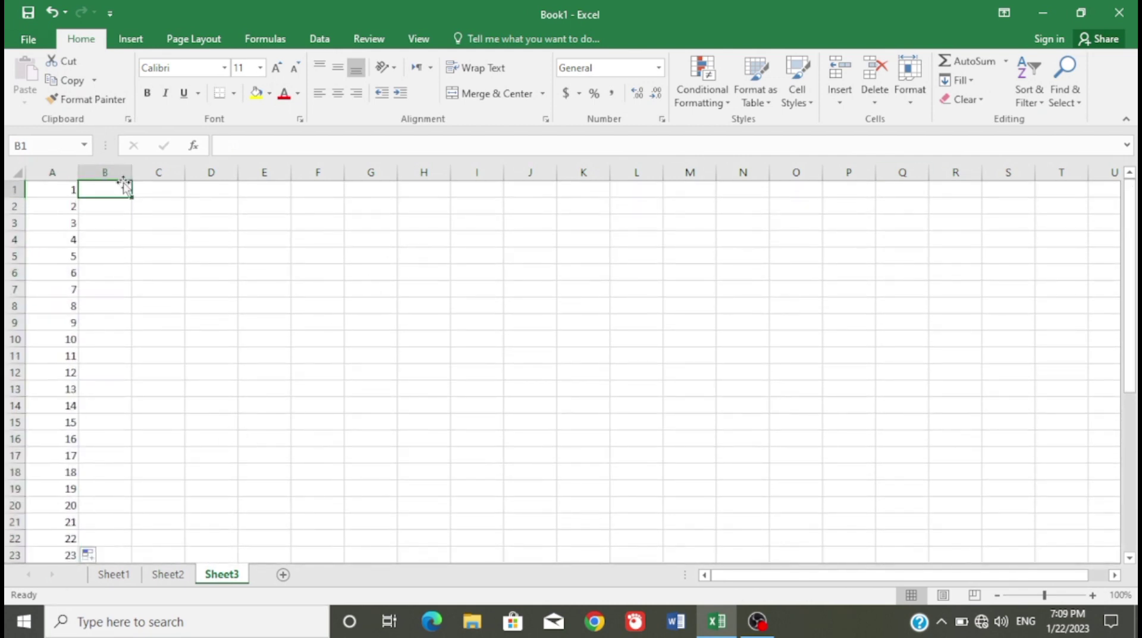
type("2")
key("Return")
type("4")
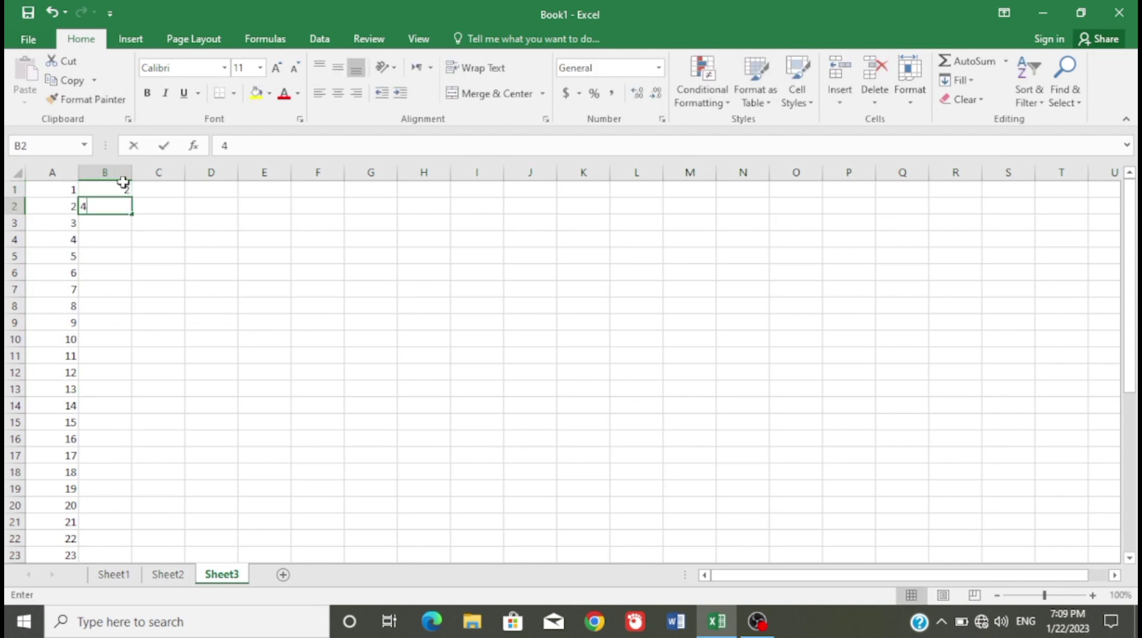
key("Return")
type("6")
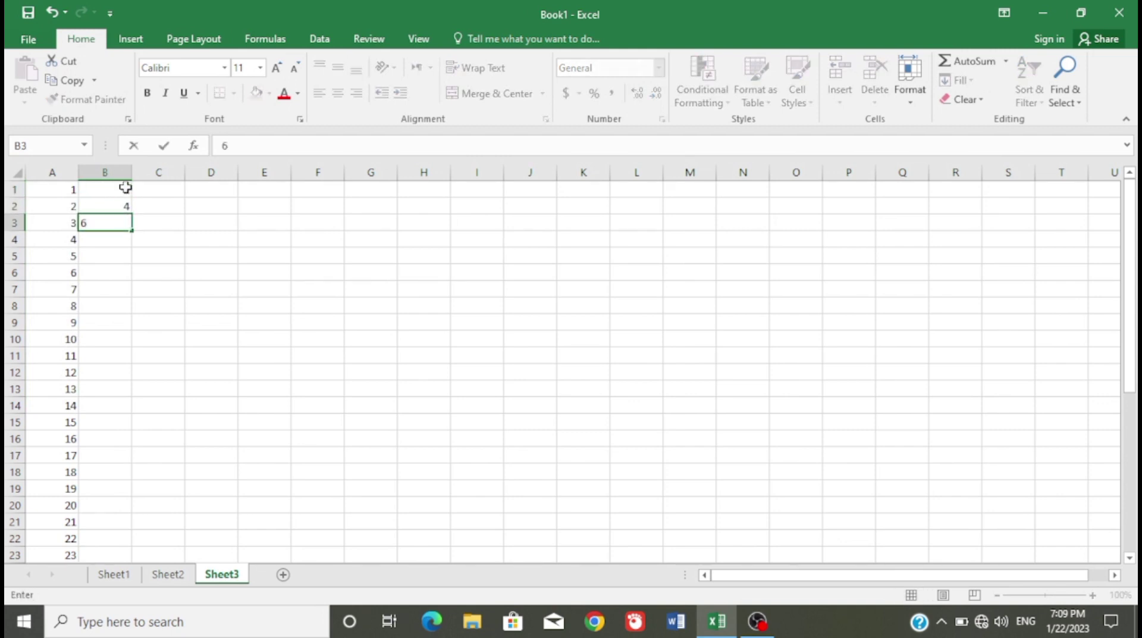
left_click(163, 242)
Extend the even-number series in B1:B3 down column B to row 20 with AutoFill
left_click(113, 188)
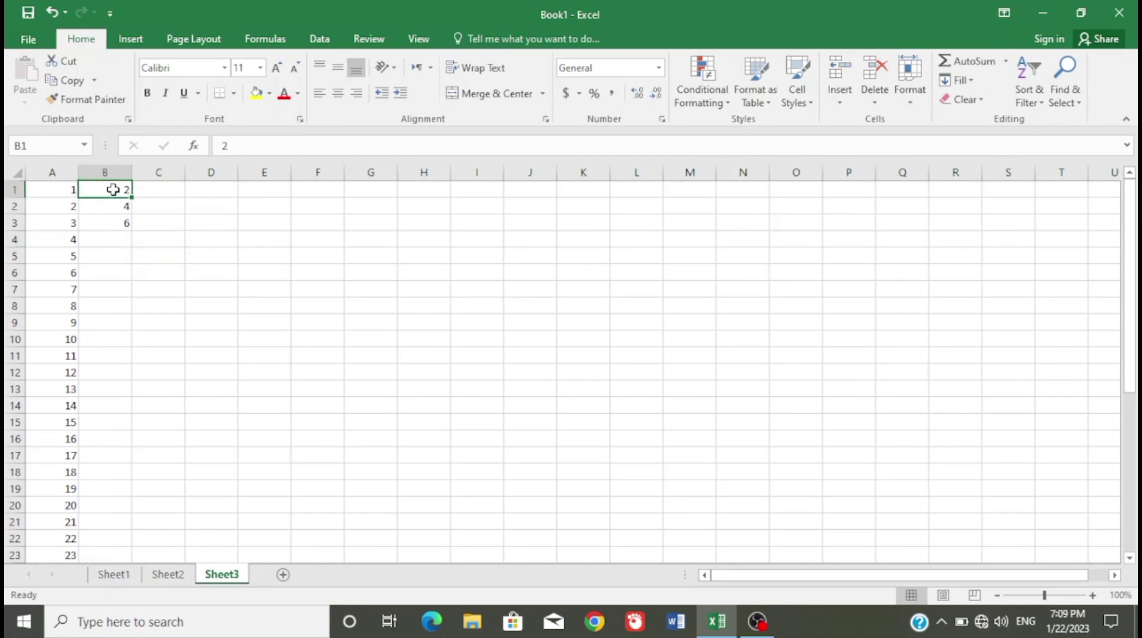
left_click_drag(113, 189, 107, 506)
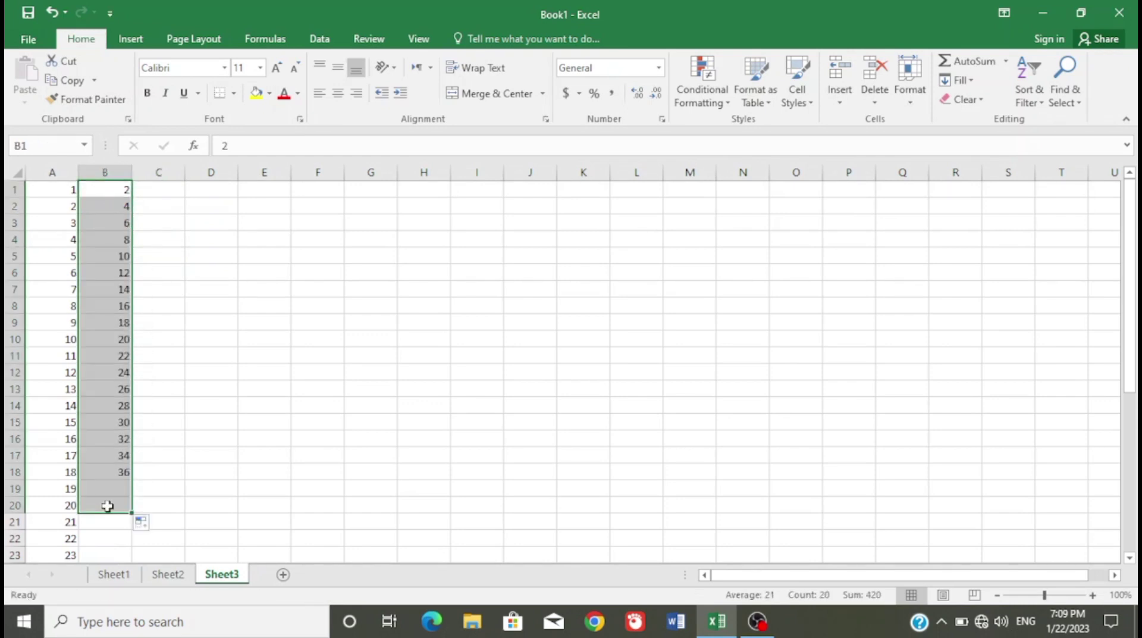
left_click(241, 478)
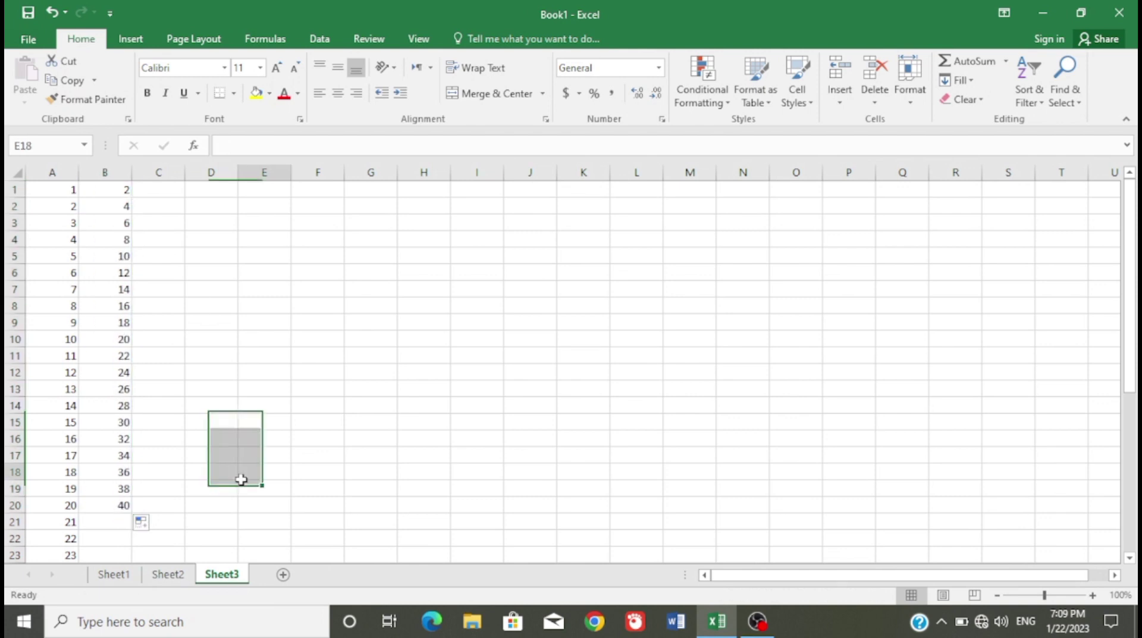
Enter the odd numbers 1, 3 and 5 in cells C1 to C3
left_click(155, 202)
key("Up")
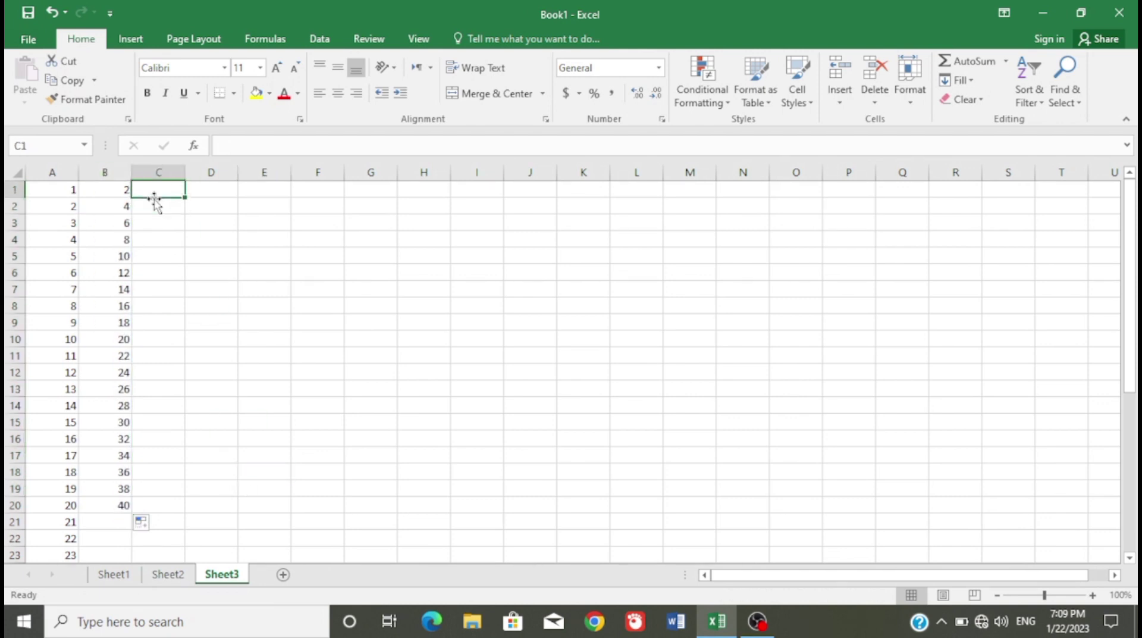
type("1")
key("Return")
type("3")
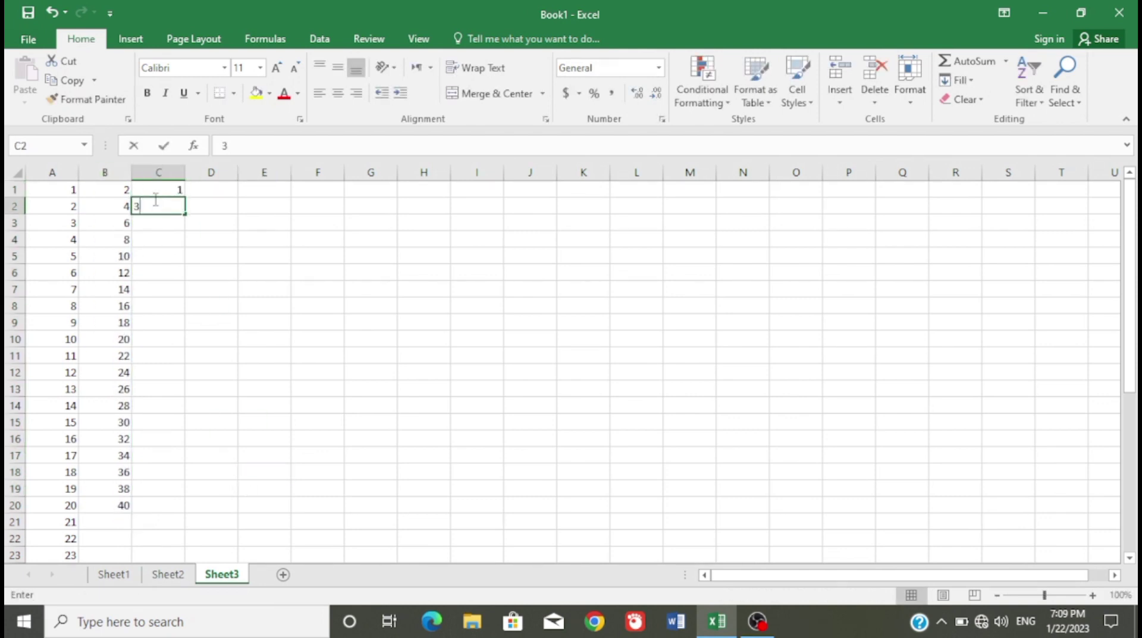
key("Return")
type("5")
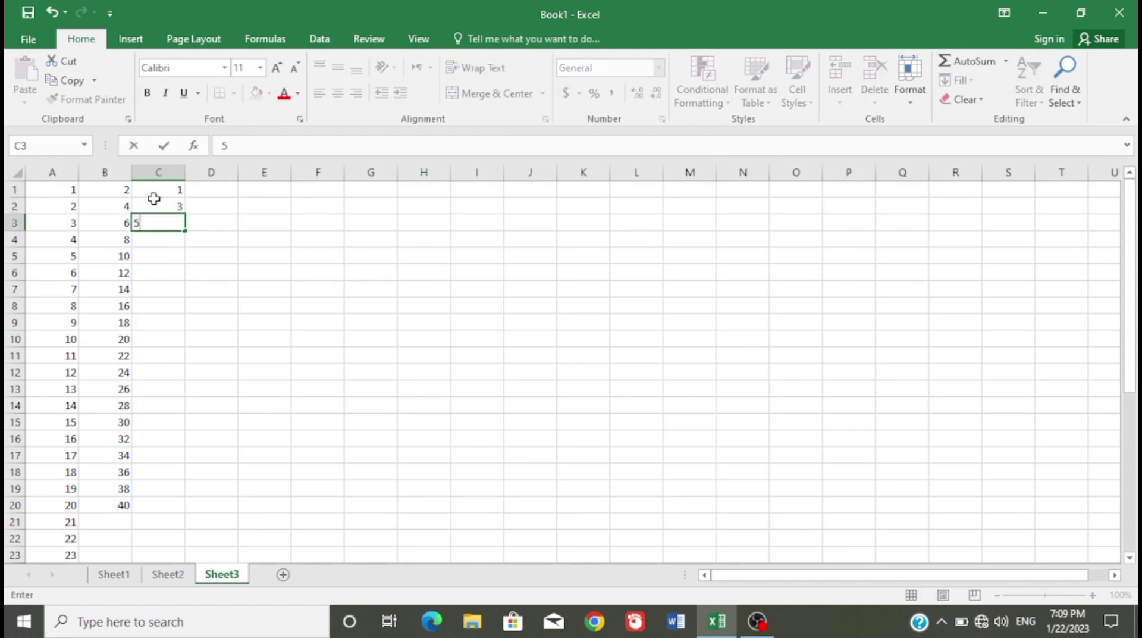
double_click(166, 197)
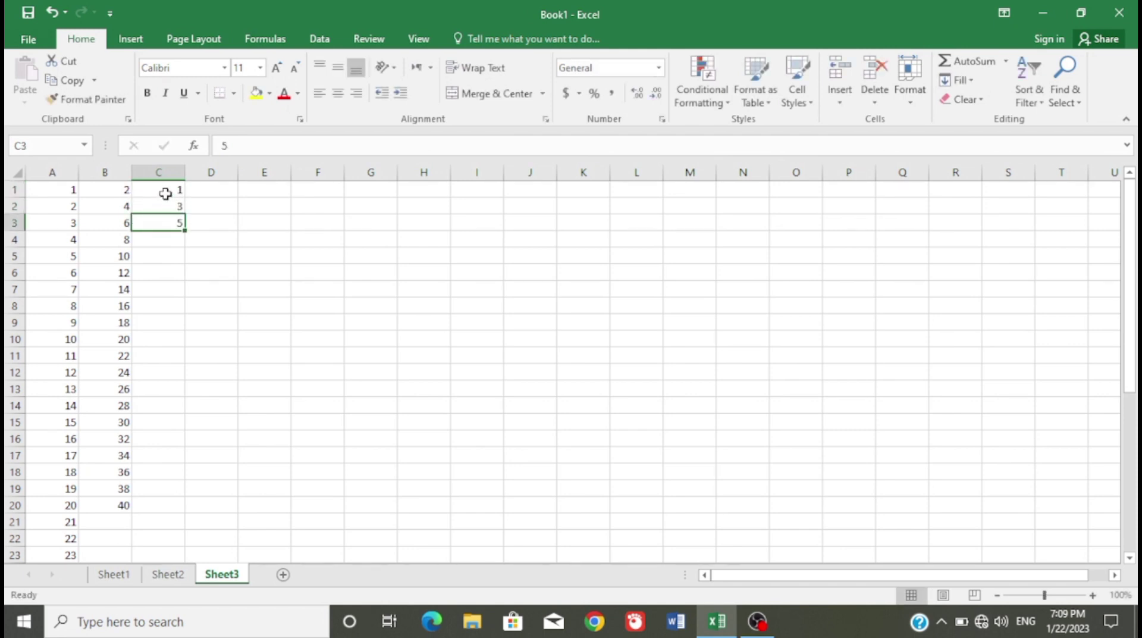
Extend the odd-number series in C1:C3 down column C to row 20 with AutoFill
left_click_drag(166, 193, 161, 230)
left_click(161, 237)
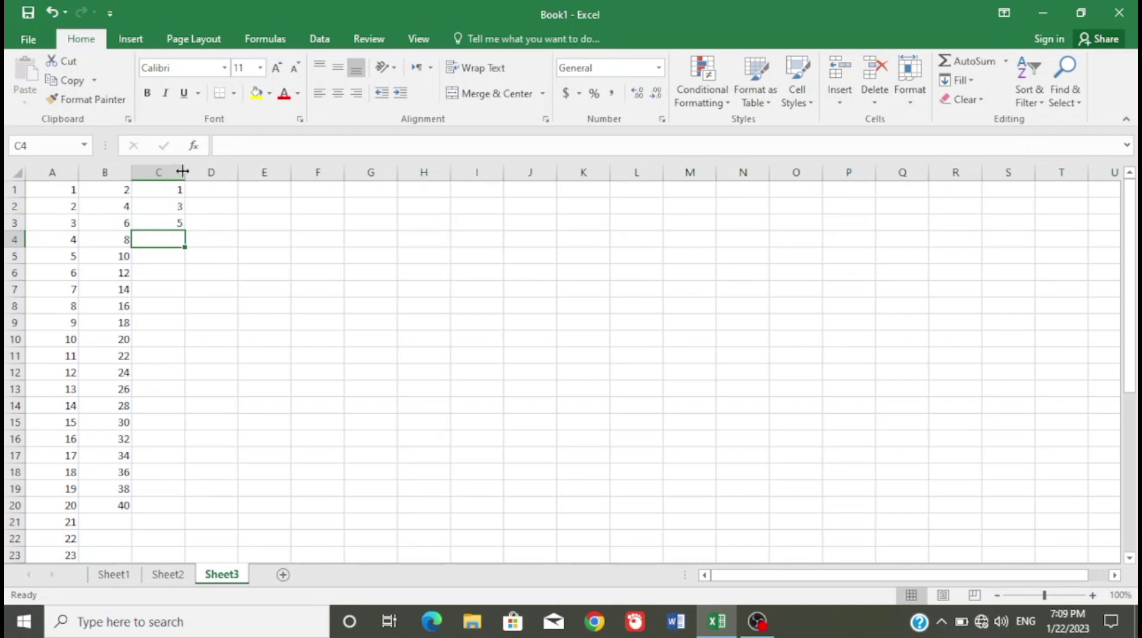
left_click_drag(178, 189, 158, 514)
left_click(200, 291)
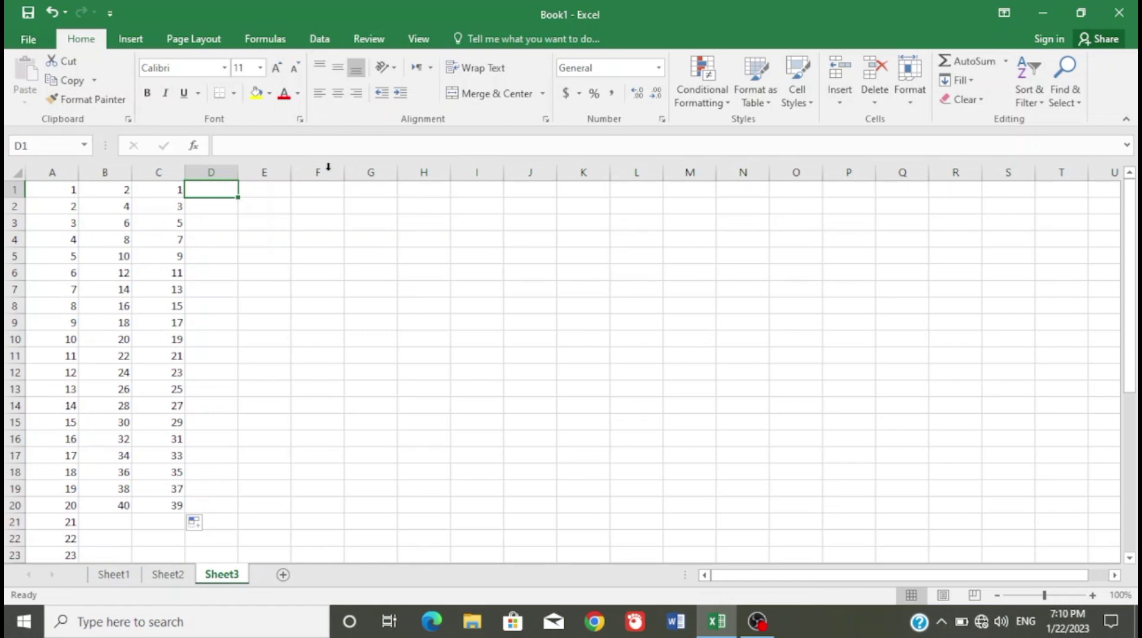
Center the contents of columns A to C horizontally
left_click(57, 172)
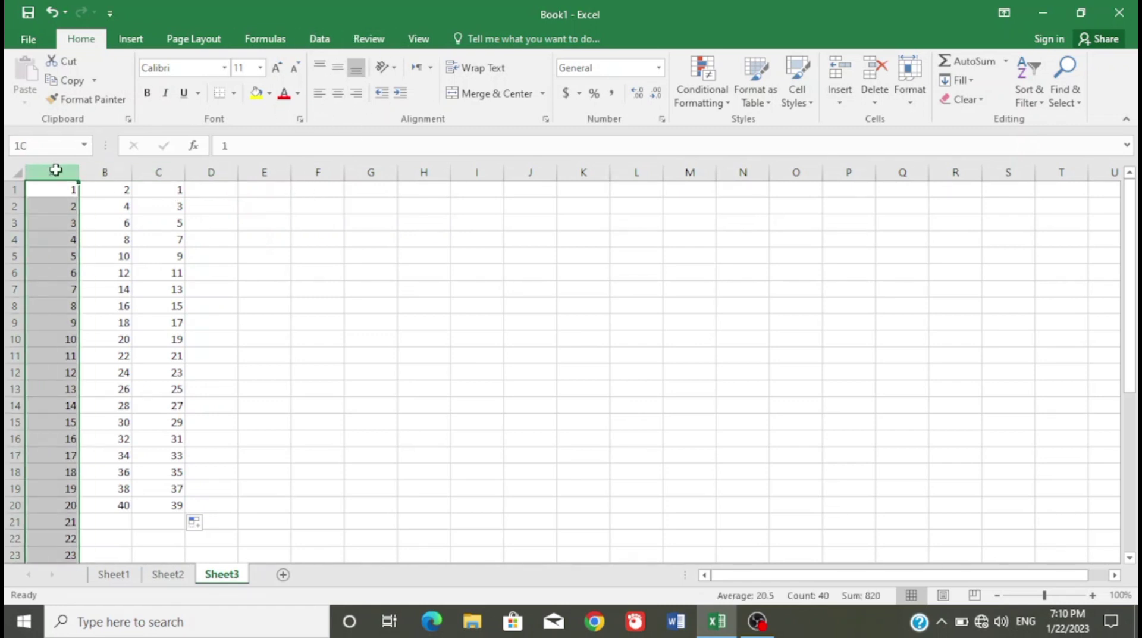
left_click_drag(56, 170, 157, 172)
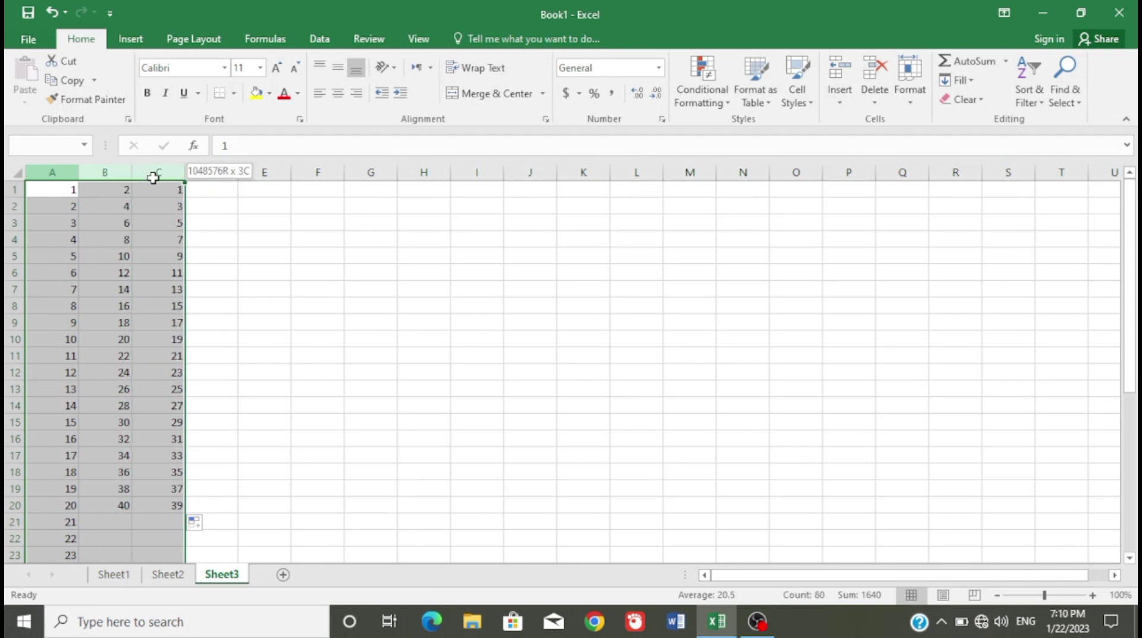
left_click(343, 95)
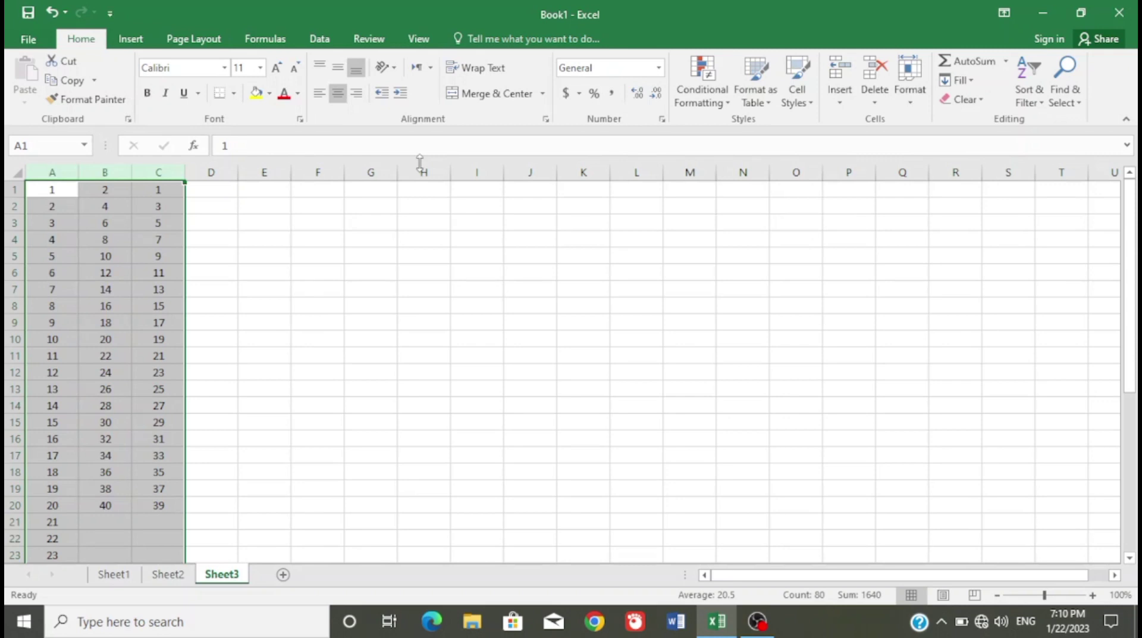
left_click(152, 306)
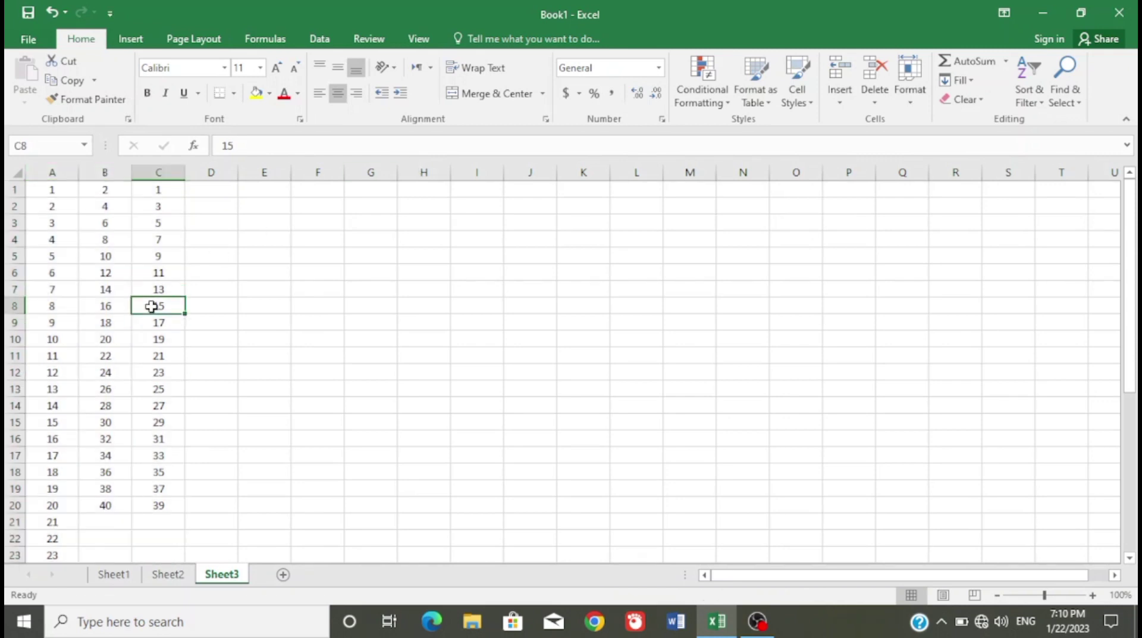
left_click(251, 225)
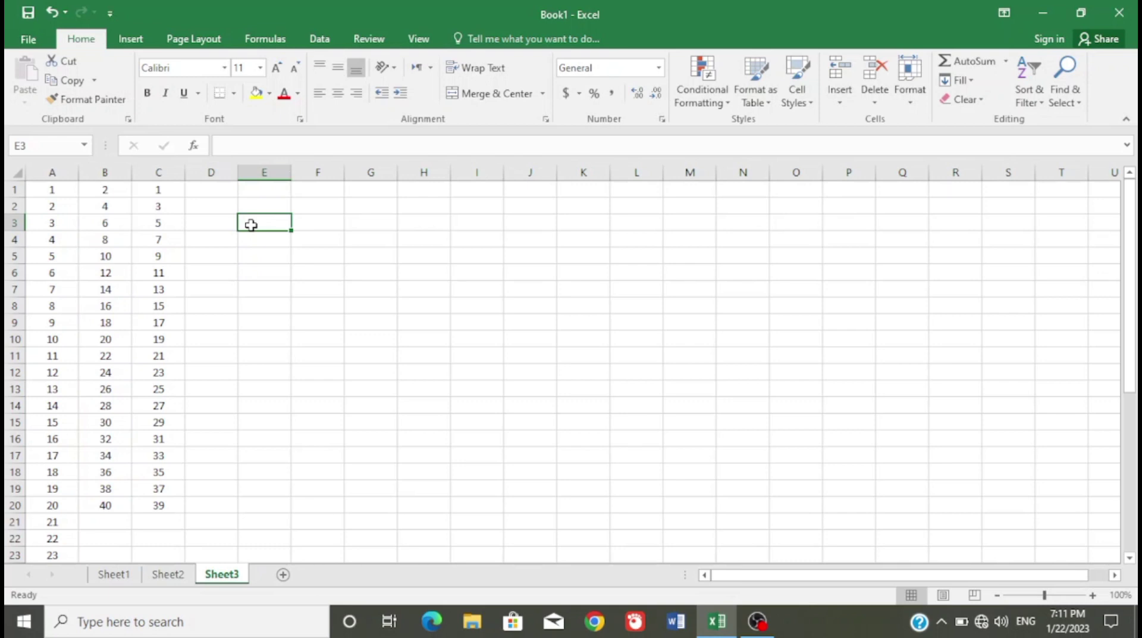
left_click(220, 204)
left_click(230, 193)
left_click(1006, 64)
left_click(167, 534)
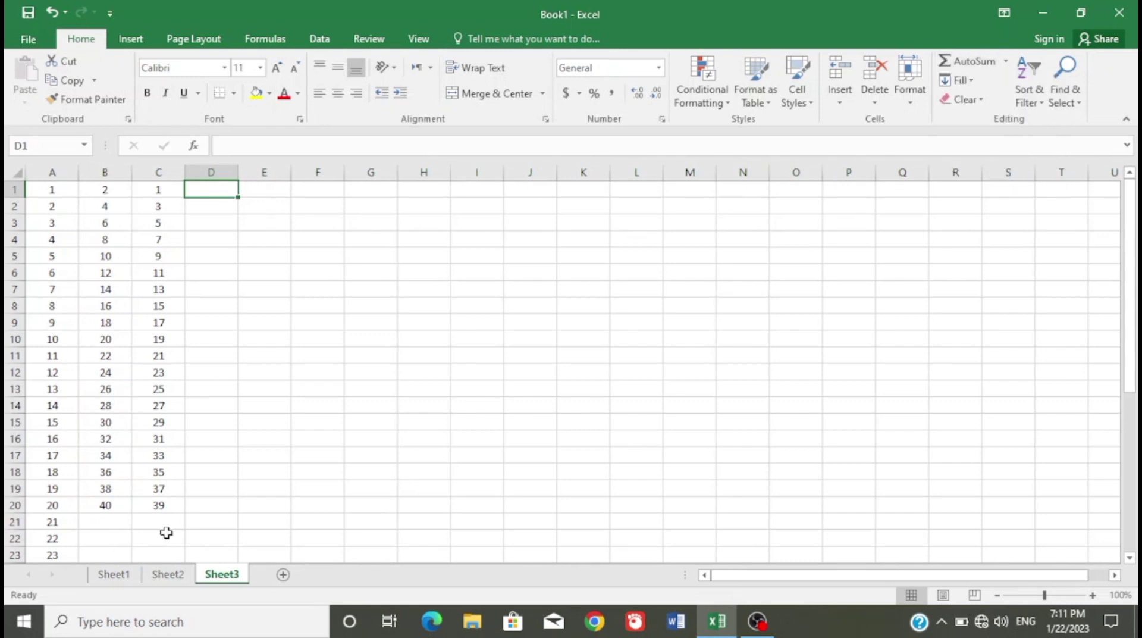
Use AutoSum in cell C22 to add up the odd numbers in C1:C20
left_click(166, 533)
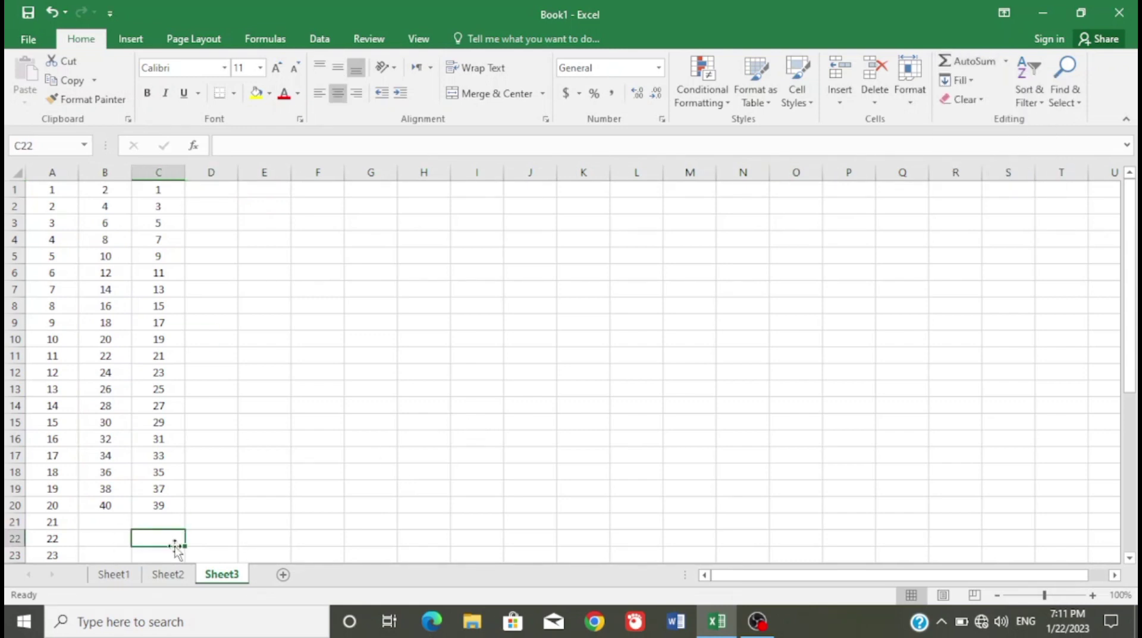
left_click(1006, 61)
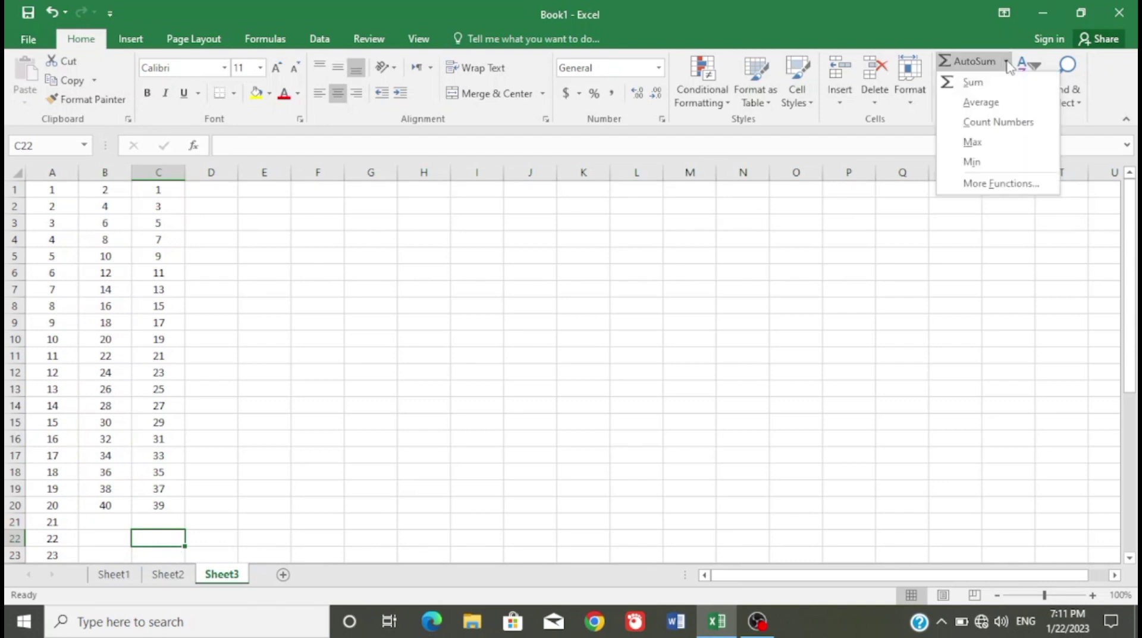
left_click(974, 83)
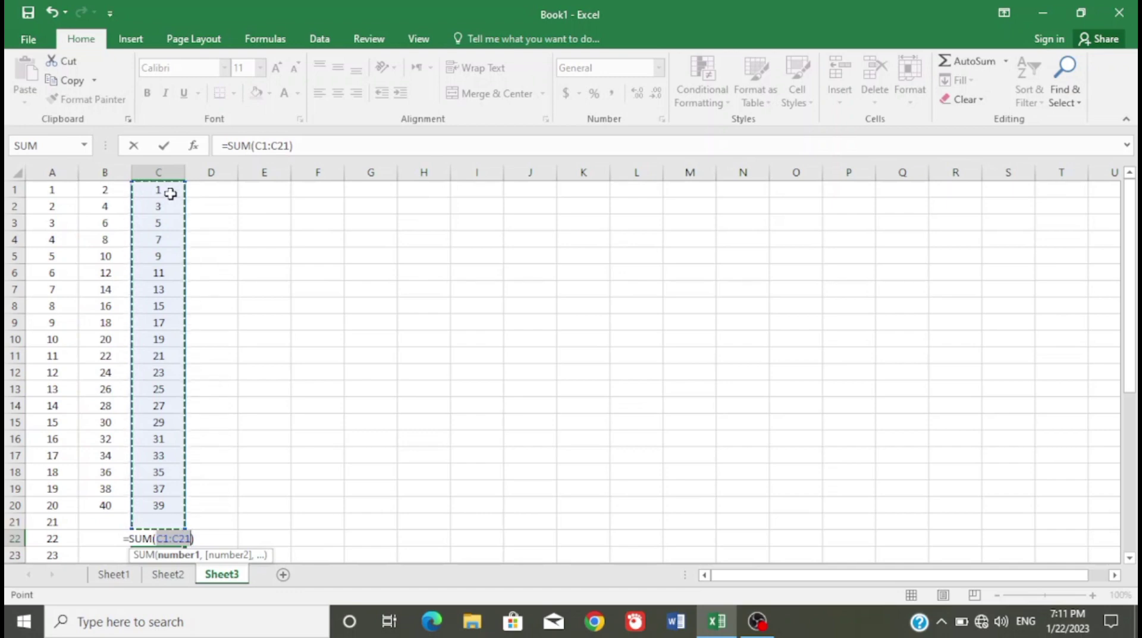
left_click_drag(169, 192, 152, 505)
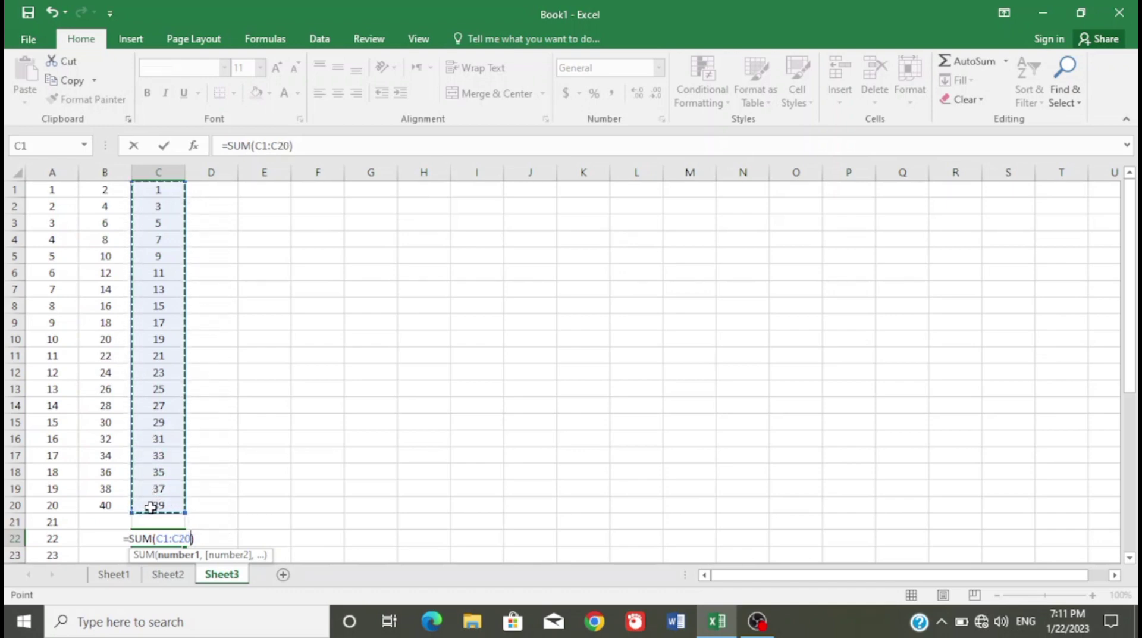
key("Return")
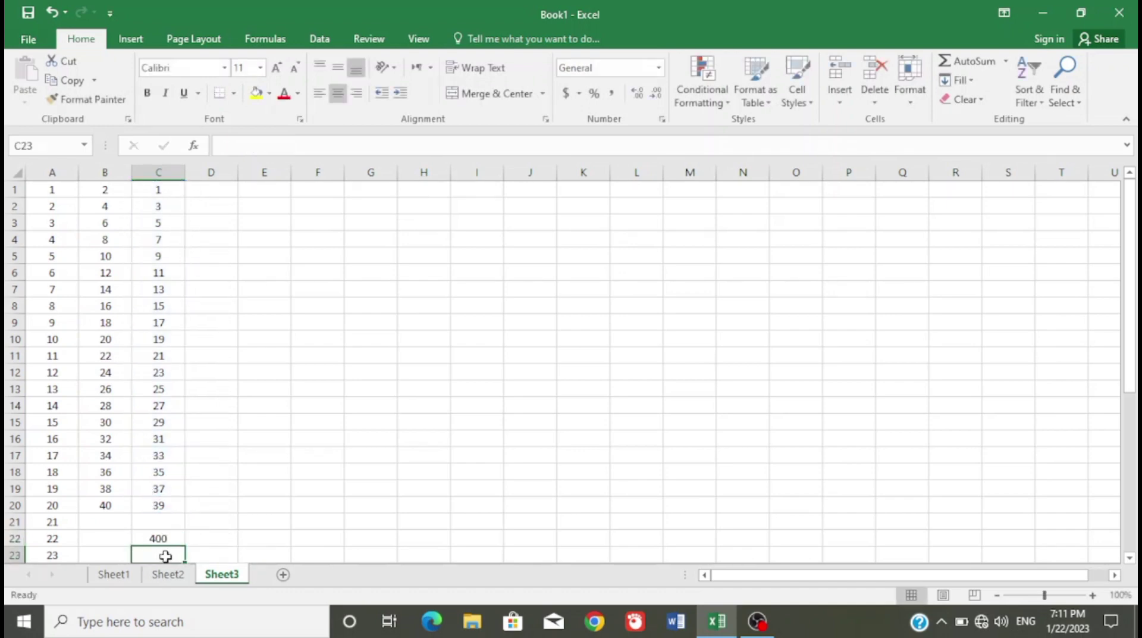
Use AutoSum in cell B22 to add up the even numbers in B1:B14
left_click(117, 544)
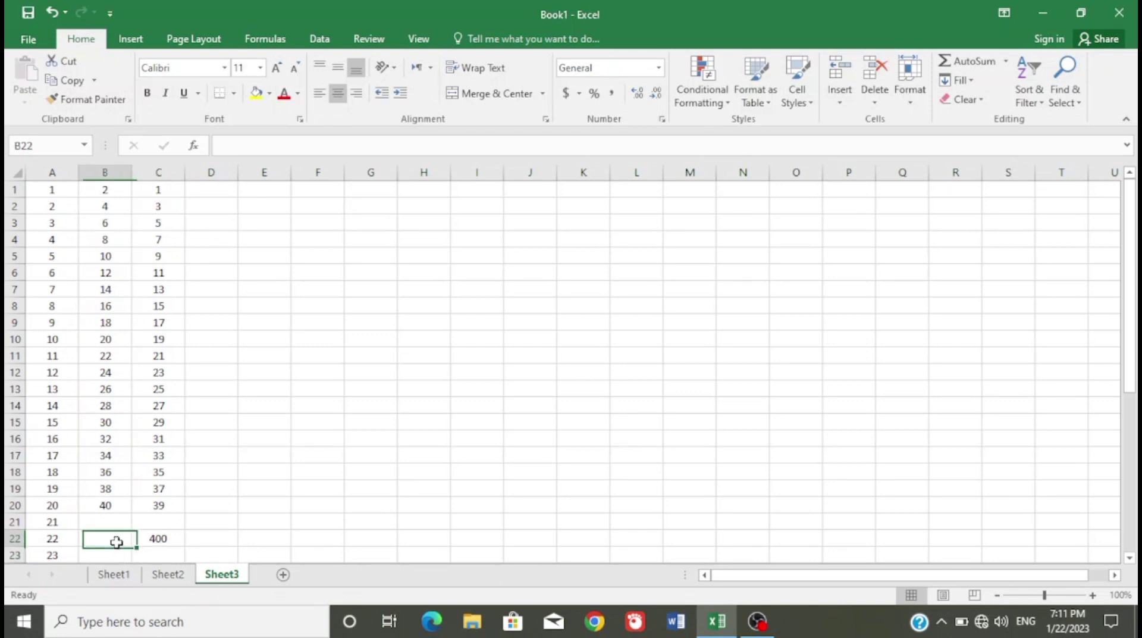
left_click(976, 68)
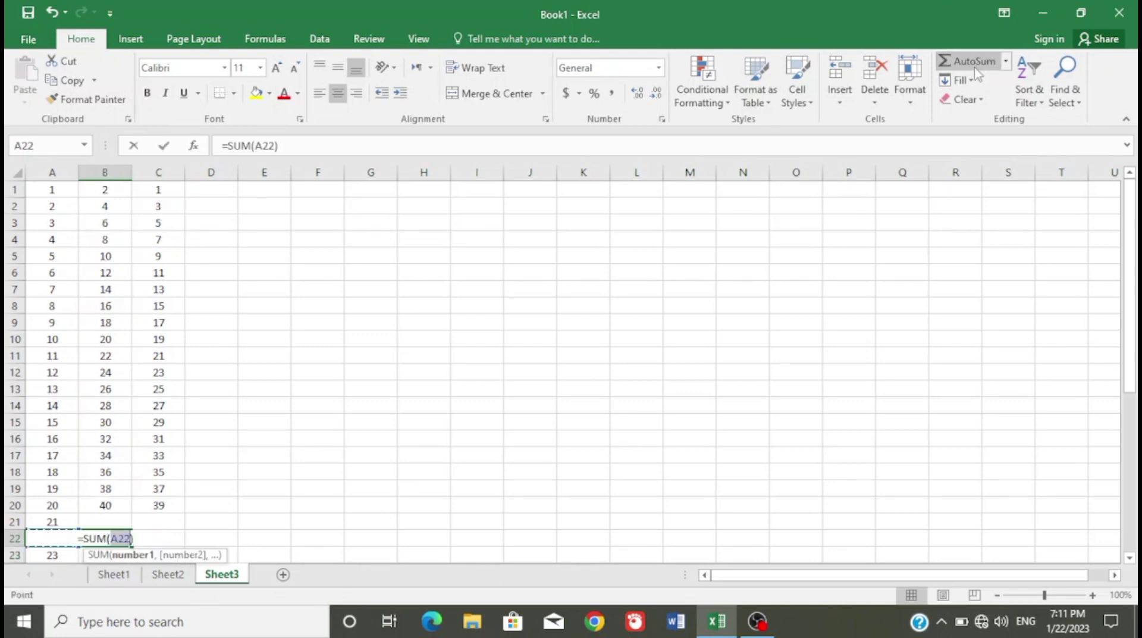
left_click_drag(126, 185, 125, 404)
key("Return")
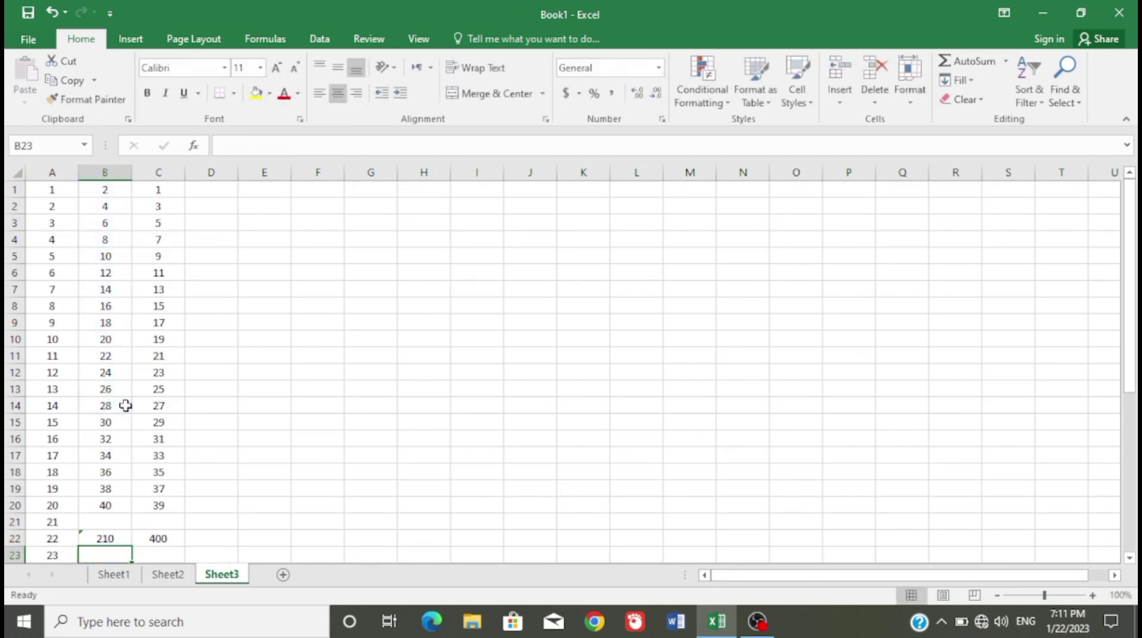
Try to edit the SUM formula in cell B22 so that its range covers B1:B20
left_click(116, 403)
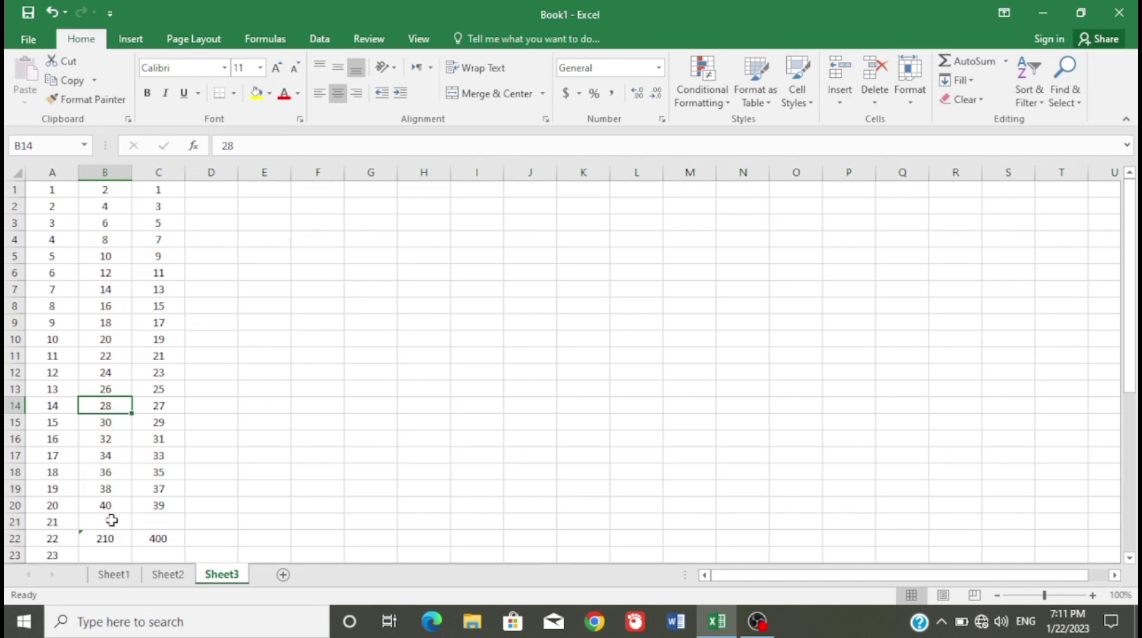
left_click(104, 537)
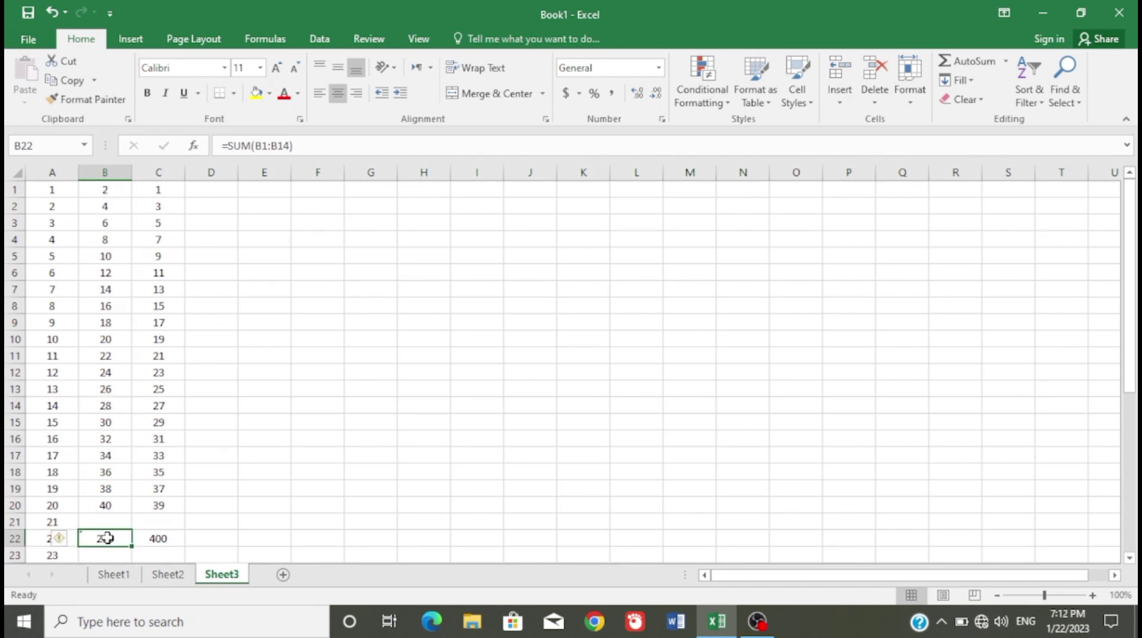
left_click(305, 147)
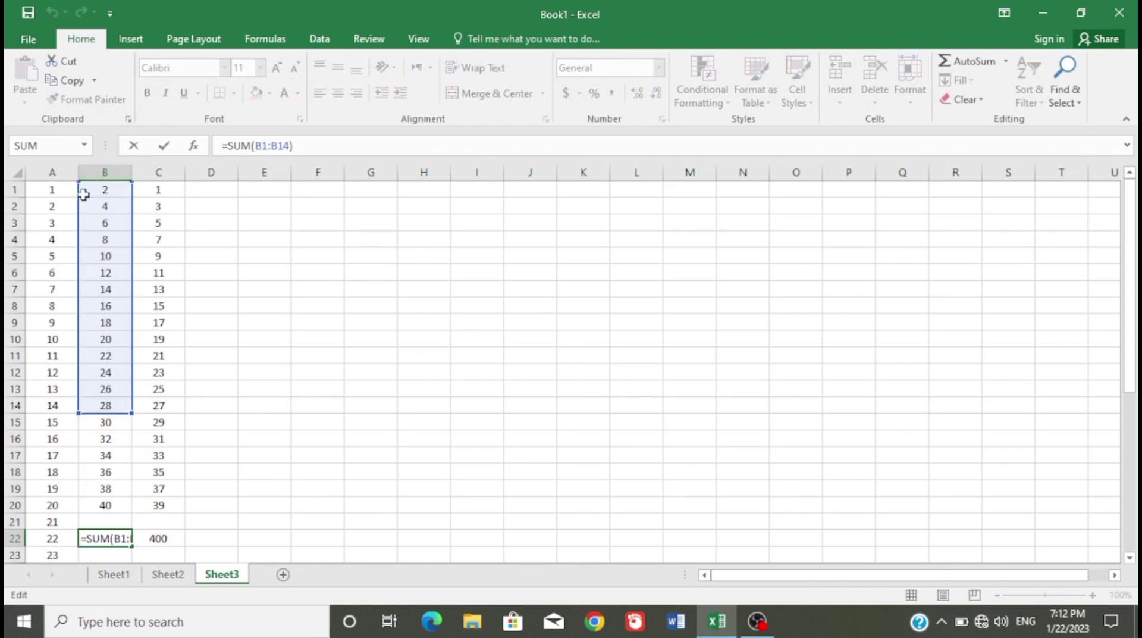
left_click_drag(84, 194, 88, 512)
key("Return")
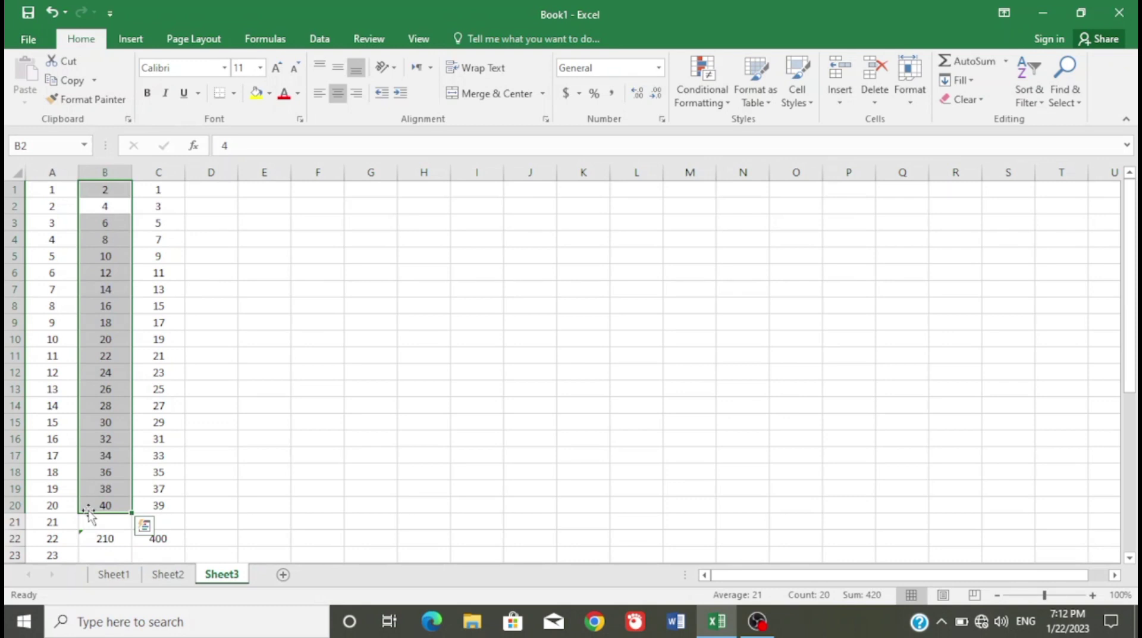
Replace the formula in cell B22 with an AutoSum of B1:B20
left_click(97, 538)
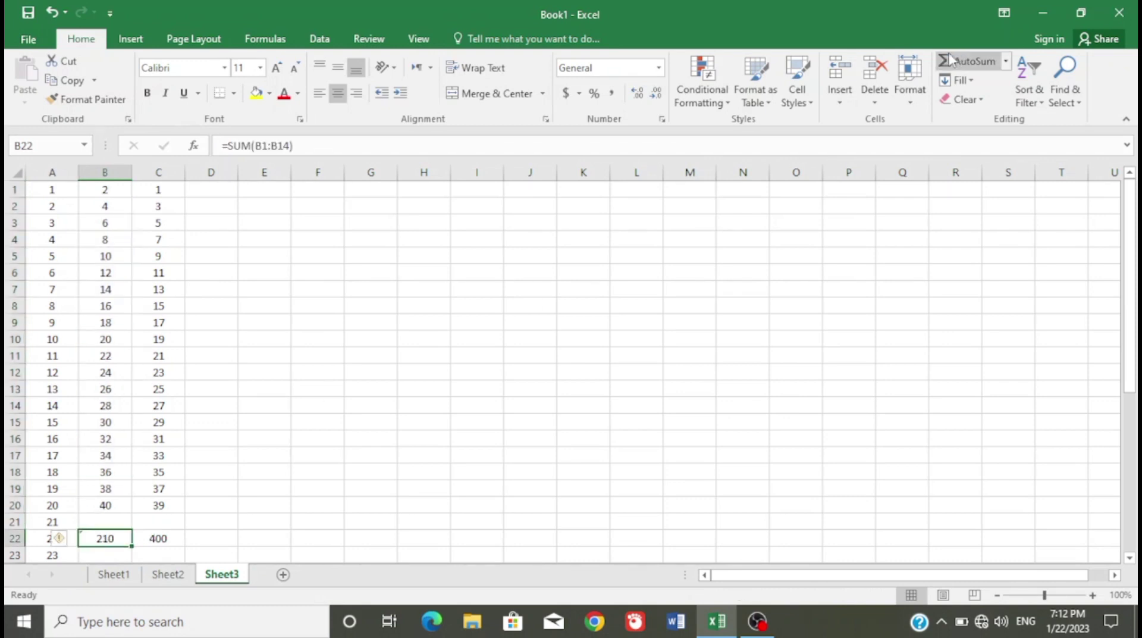
left_click(964, 61)
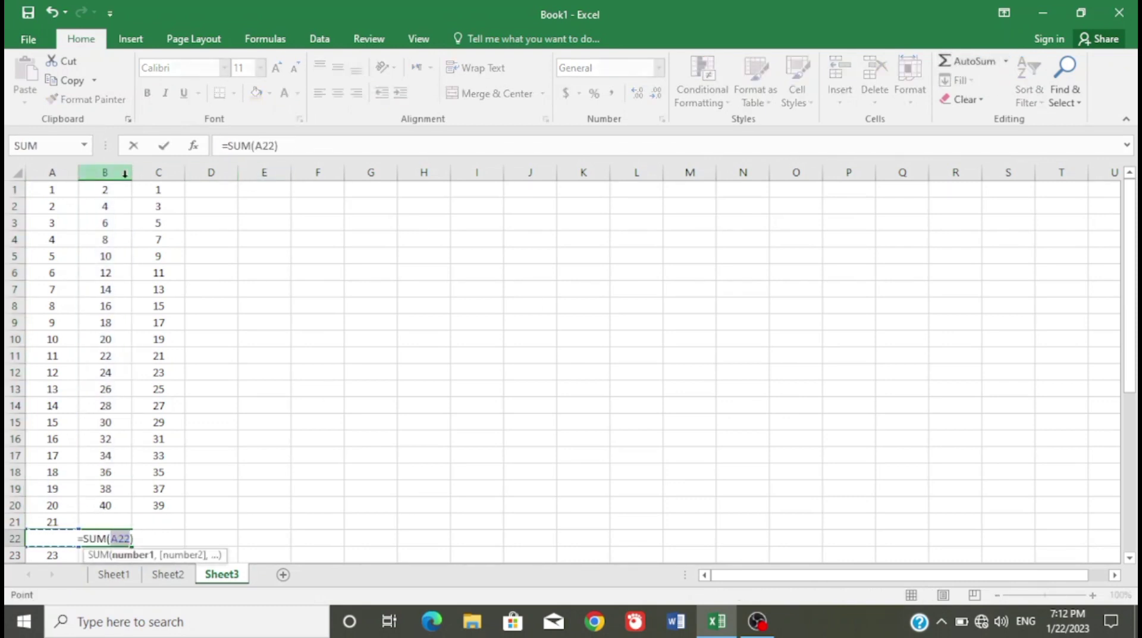
left_click_drag(113, 191, 94, 512)
key("Return")
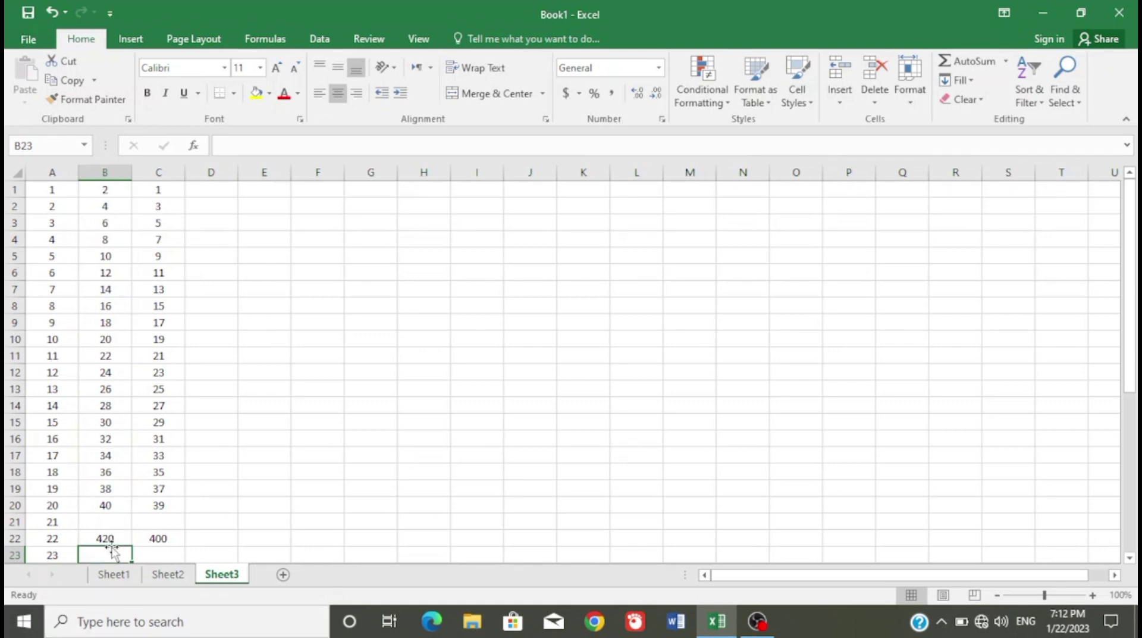
Insert a Max function in cell C23 for the range C4:C18
left_click(160, 550)
scroll(160, 551, "down", 1)
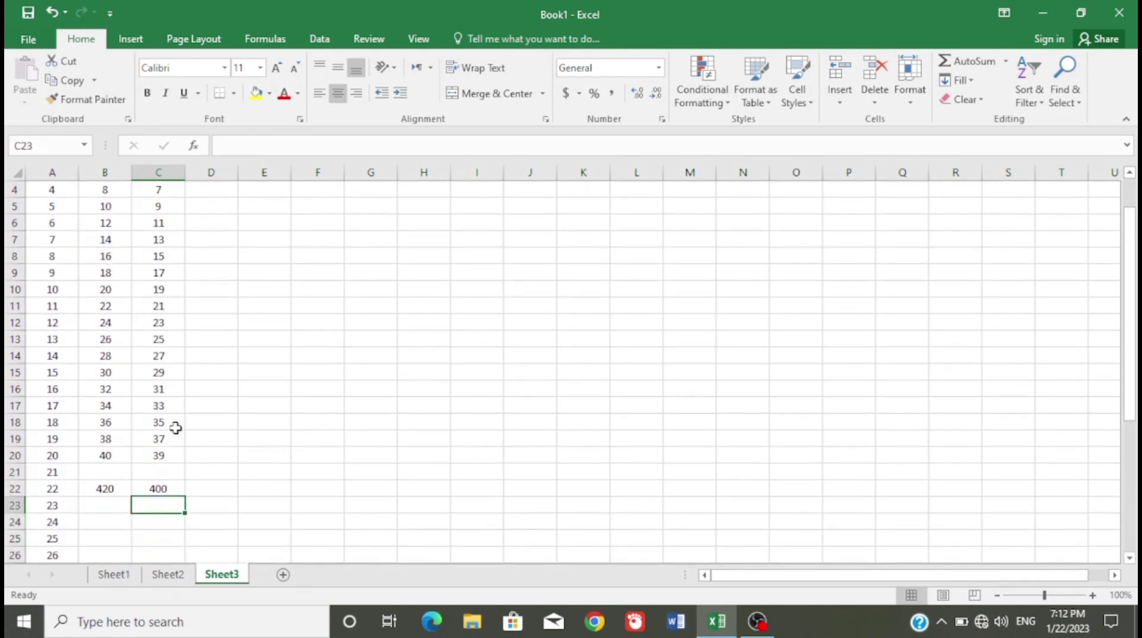
left_click(1006, 60)
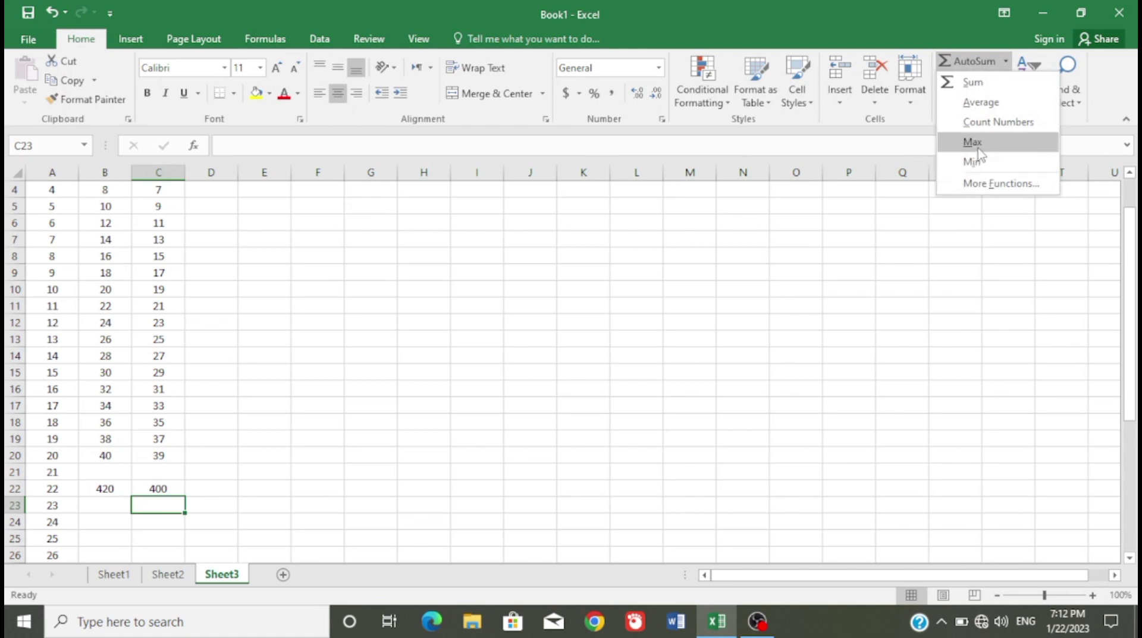
left_click(977, 148)
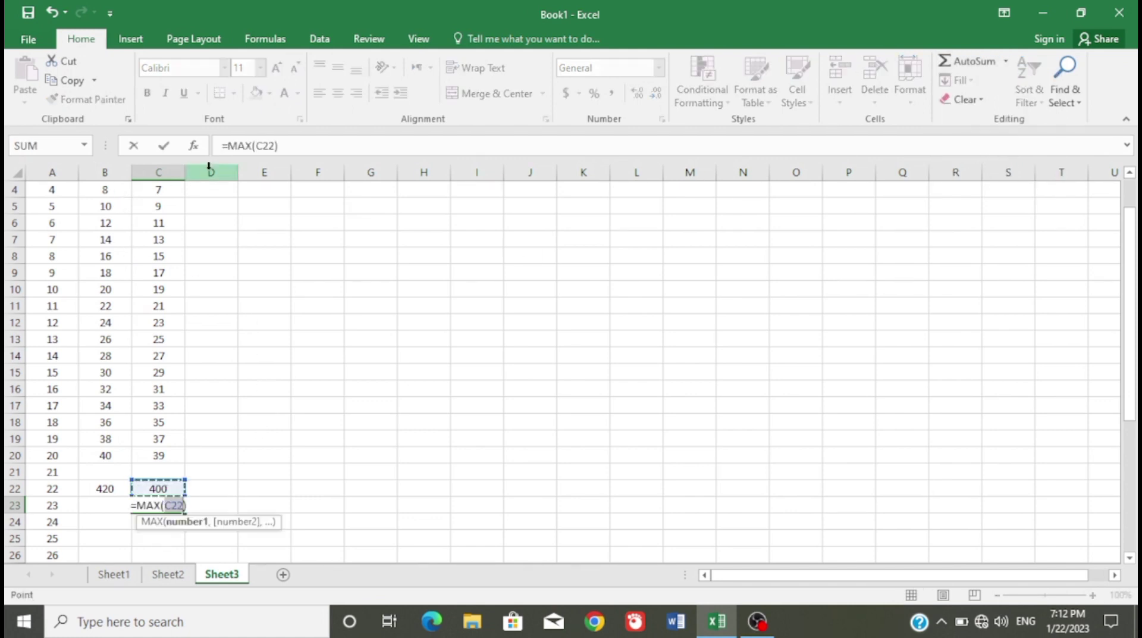
left_click_drag(164, 193, 154, 421)
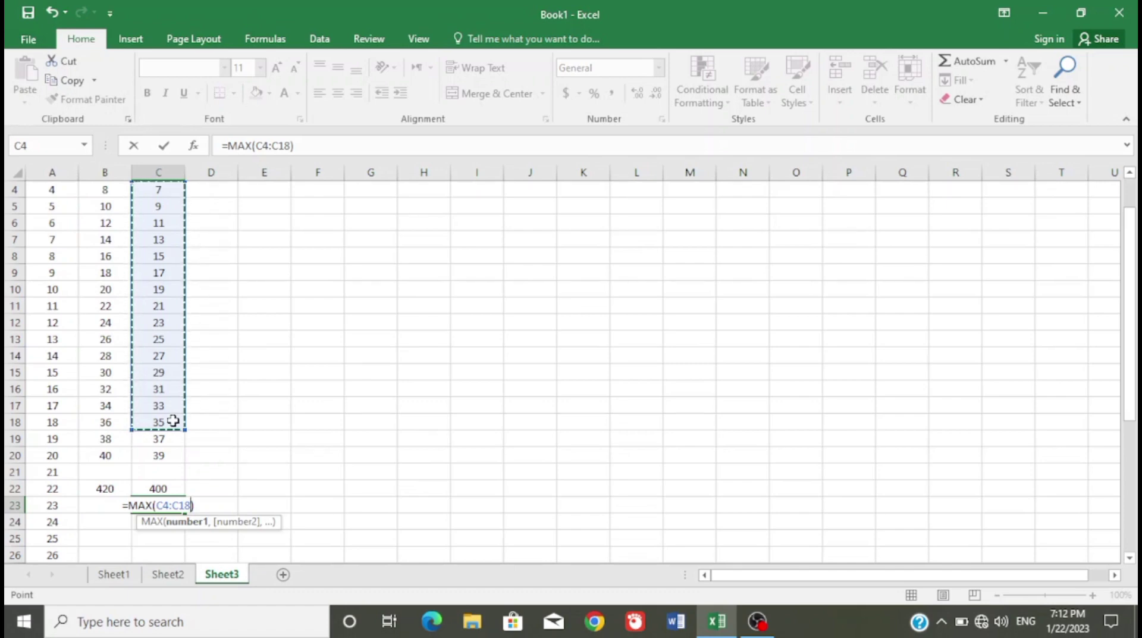
key("Return")
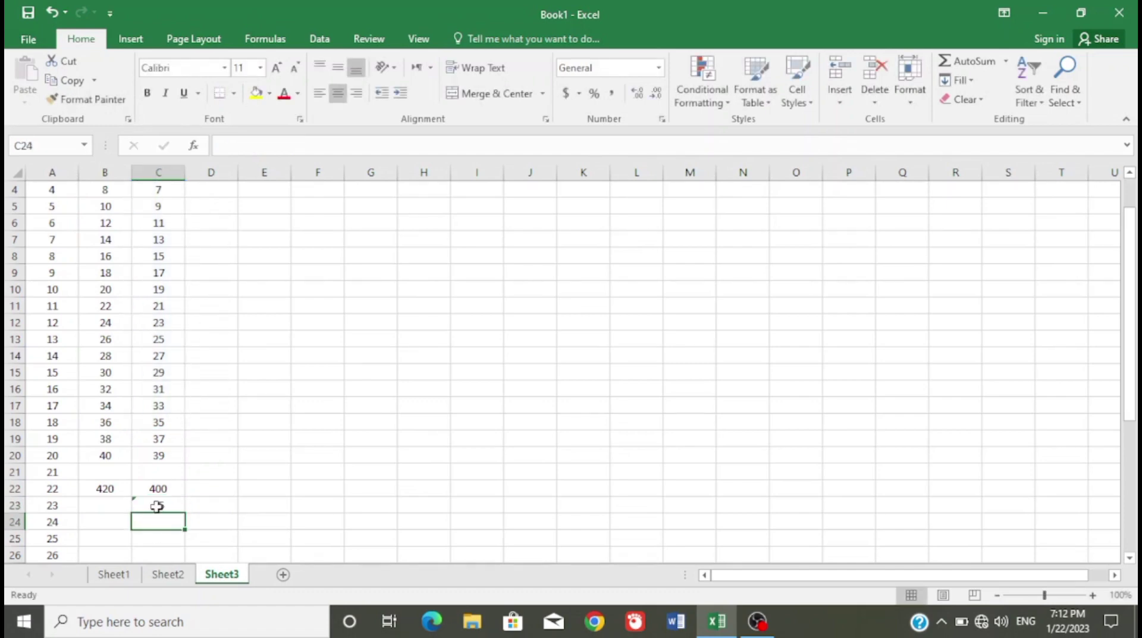
Insert a Min function in cell B23 for the range B5:B20
left_click(118, 504)
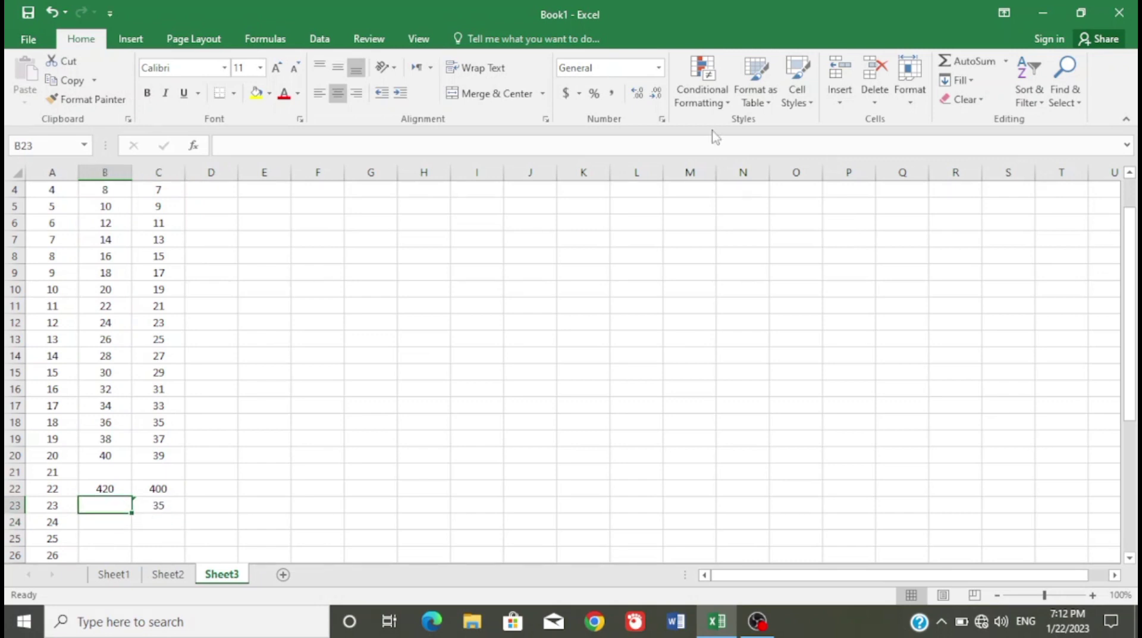
left_click(1006, 62)
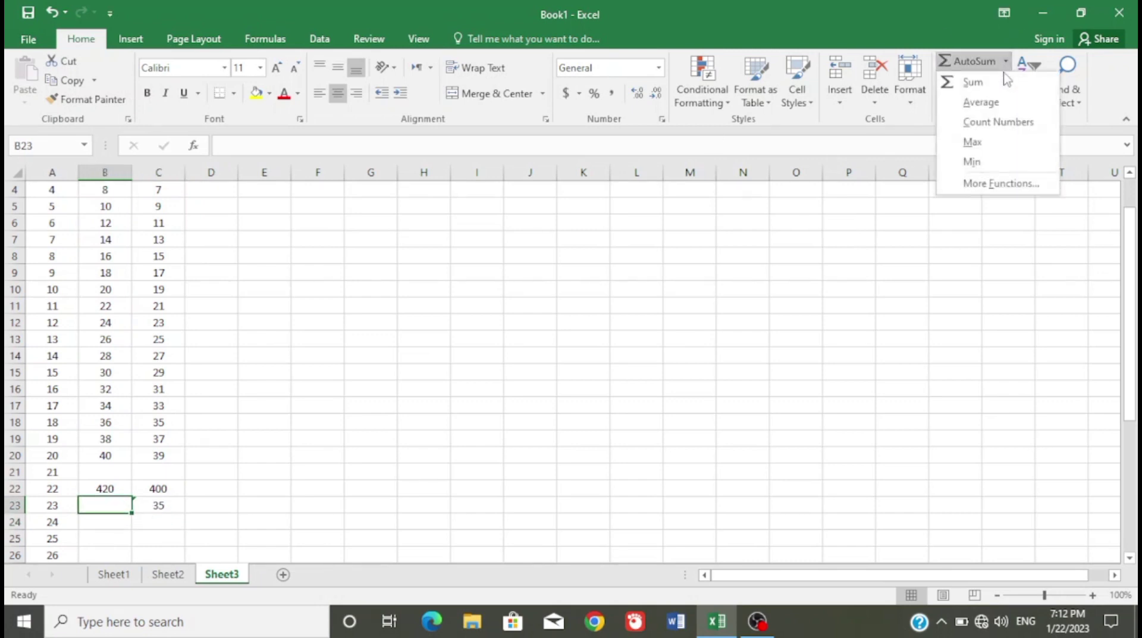
left_click(986, 169)
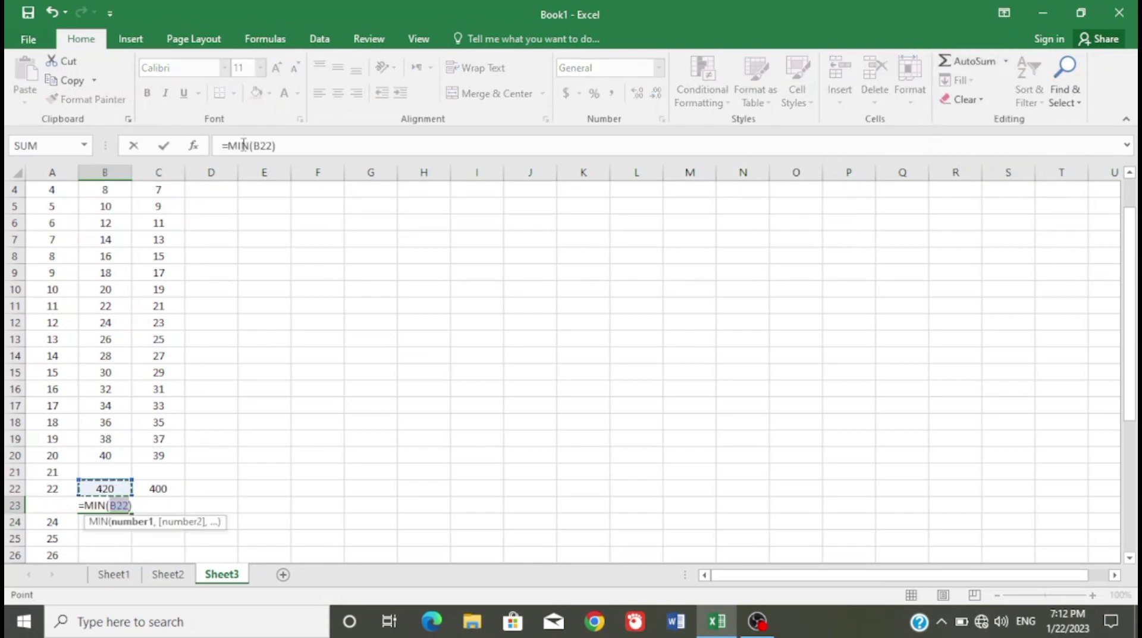
left_click_drag(115, 211, 114, 449)
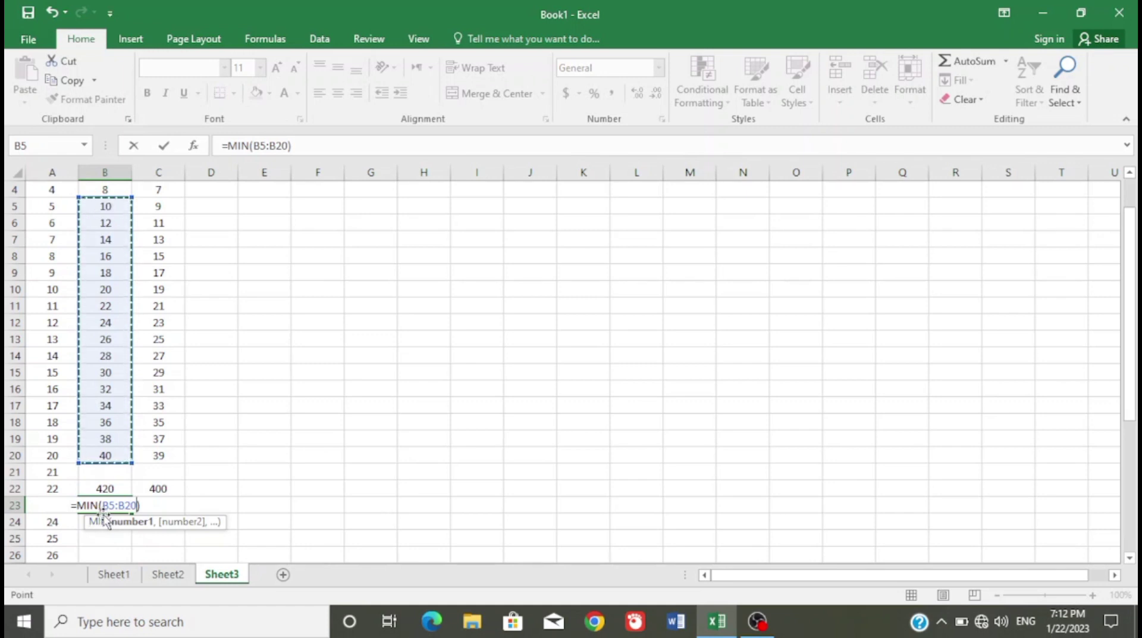
key("Return")
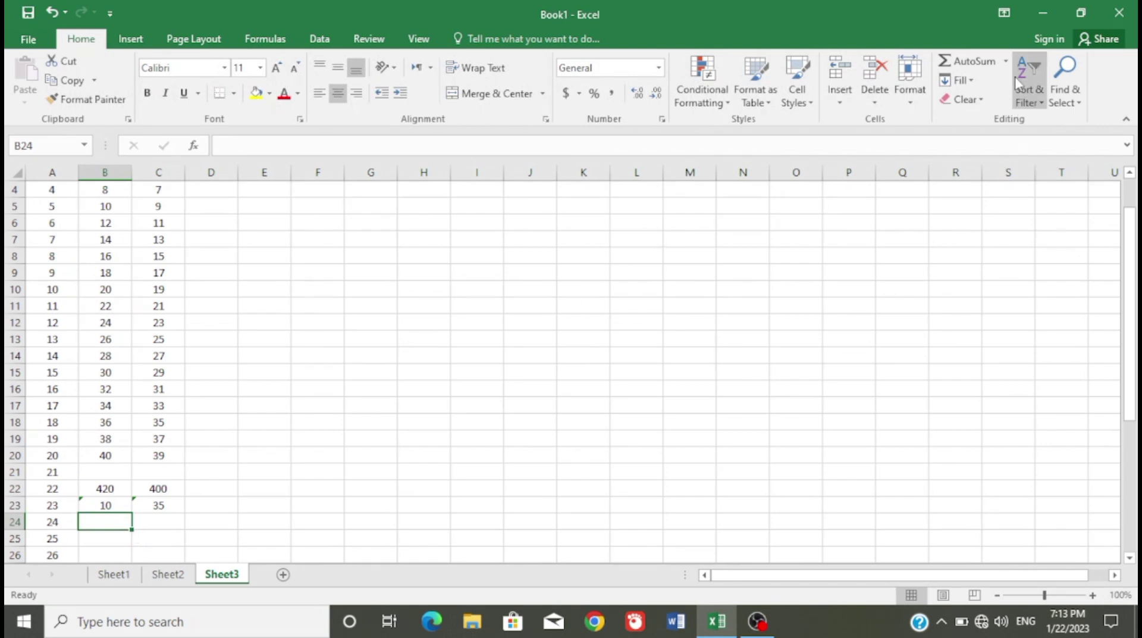
left_click(1005, 60)
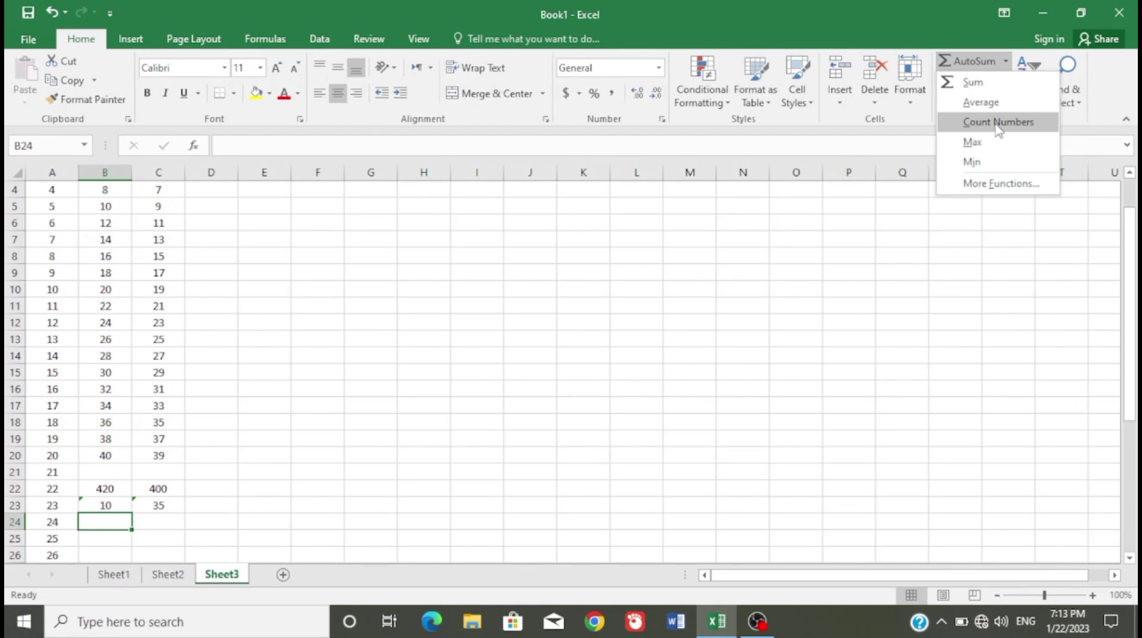
left_click(991, 186)
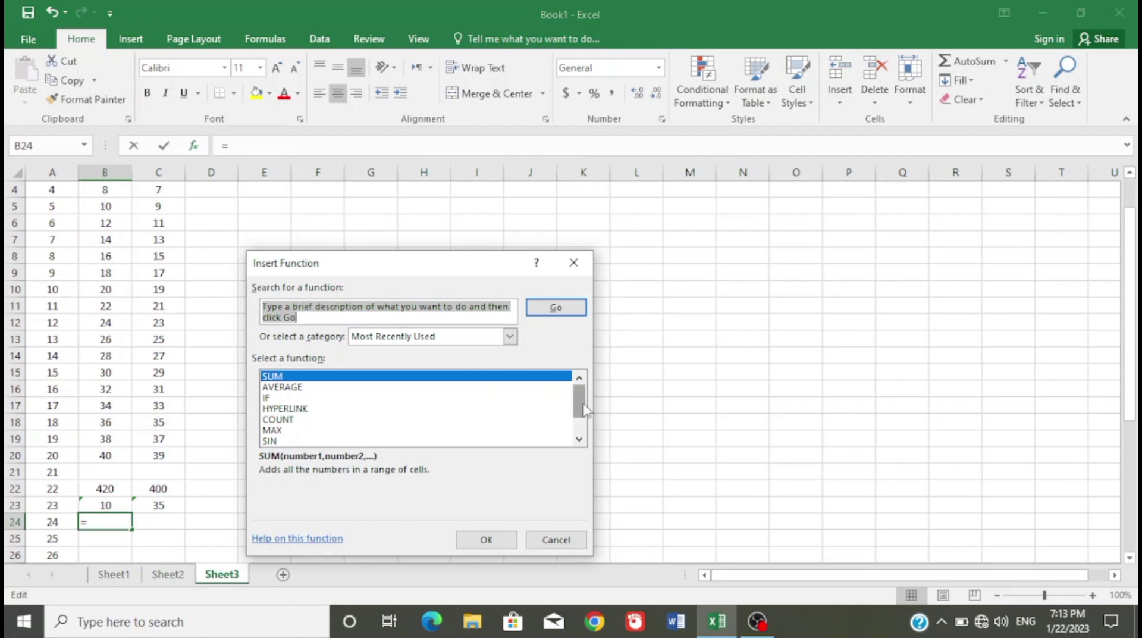
scroll(586, 409, "down", 1)
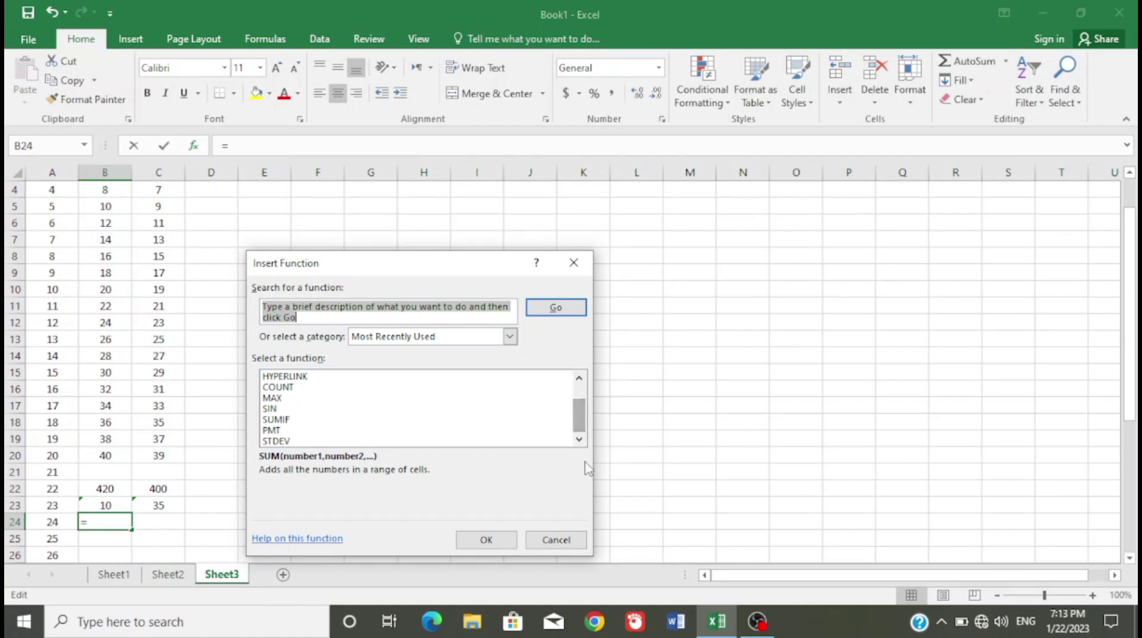
left_click(491, 542)
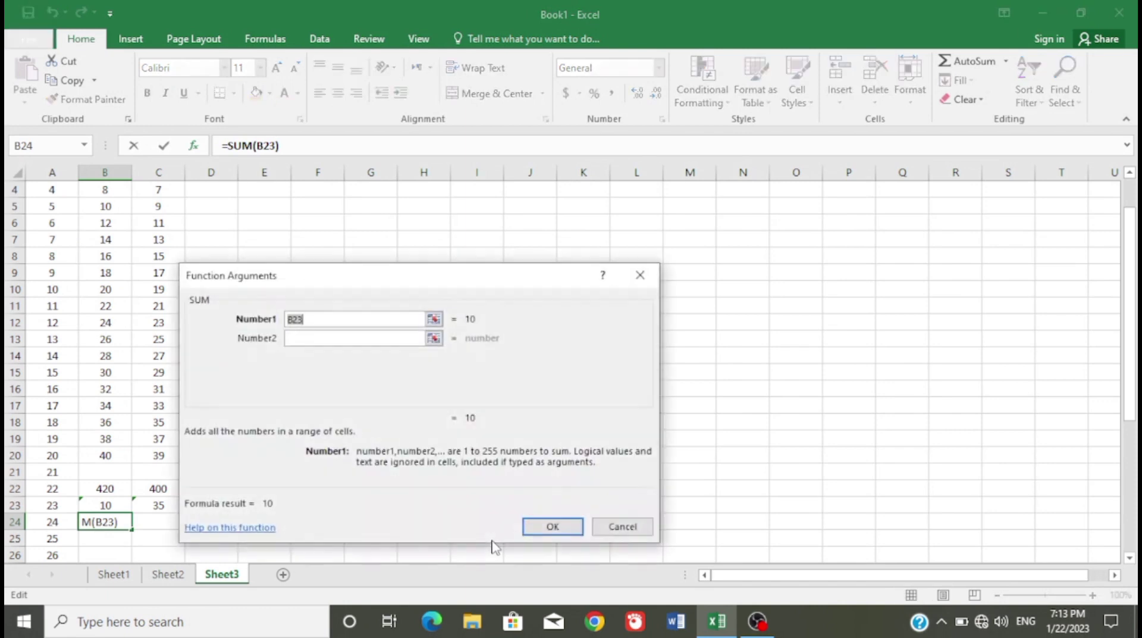
left_click(617, 527)
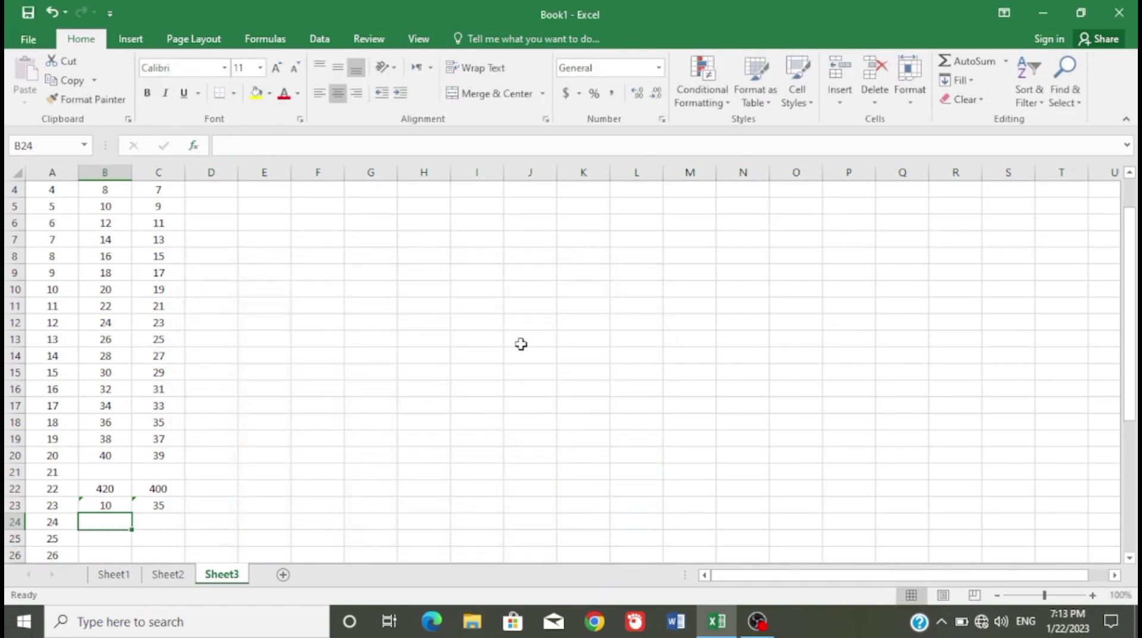